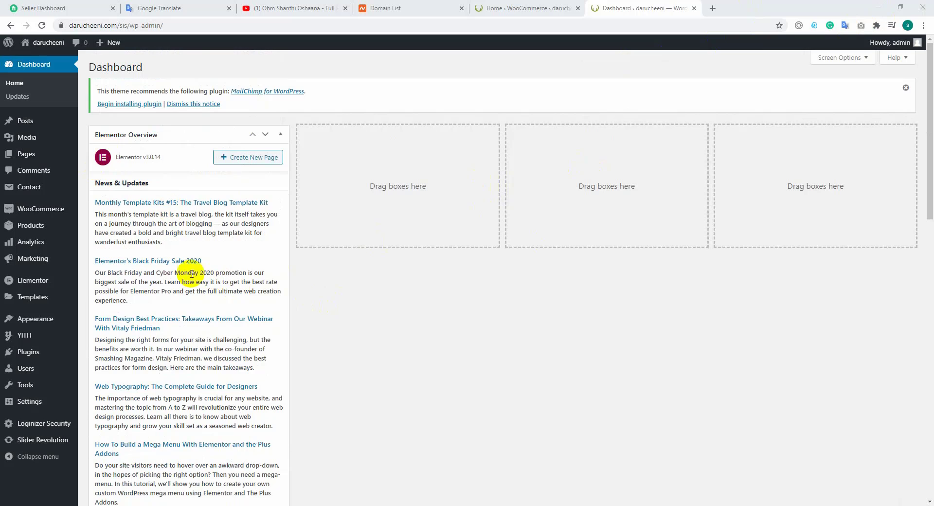
Hide the Elementor Overview, YITH Latest Updates and Latest news from YITH Blog boxes on the dashboard.
{"action": "left_click", "coordinate": [869, 58]}
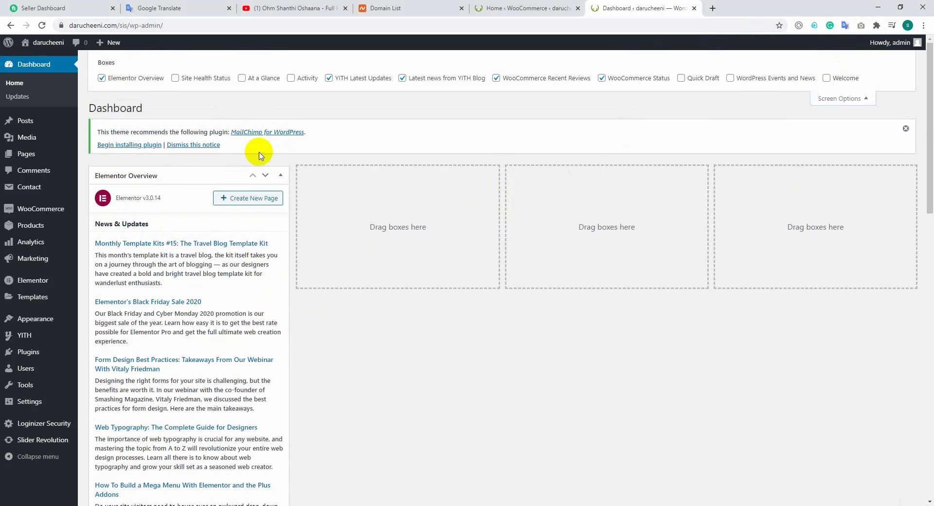
{"action": "left_click", "coordinate": [101, 78]}
{"action": "left_click", "coordinate": [329, 78]}
{"action": "left_click", "coordinate": [417, 79]}
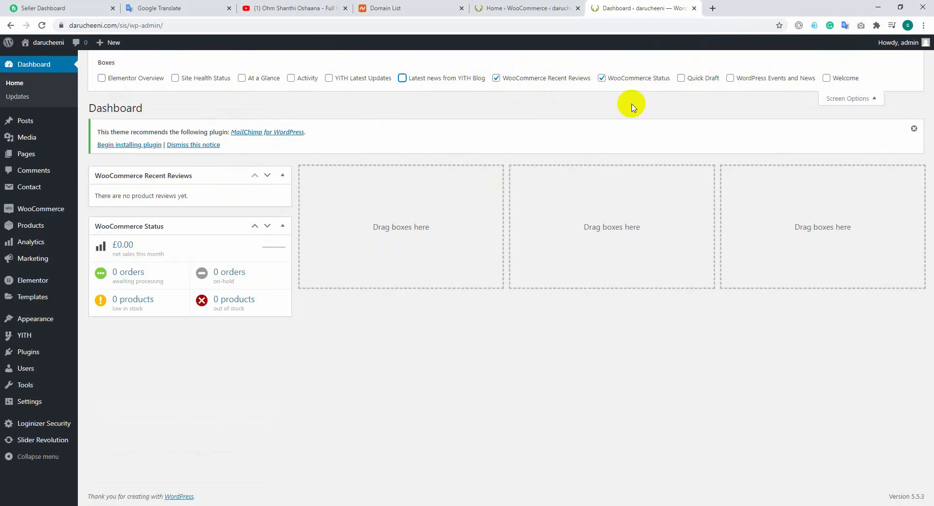
{"action": "left_click", "coordinate": [873, 136]}
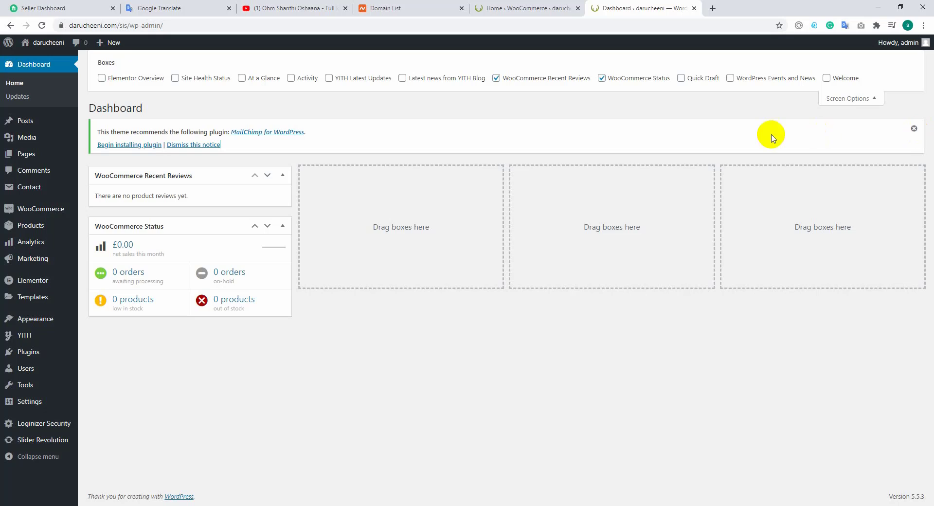
{"action": "left_click", "coordinate": [856, 98]}
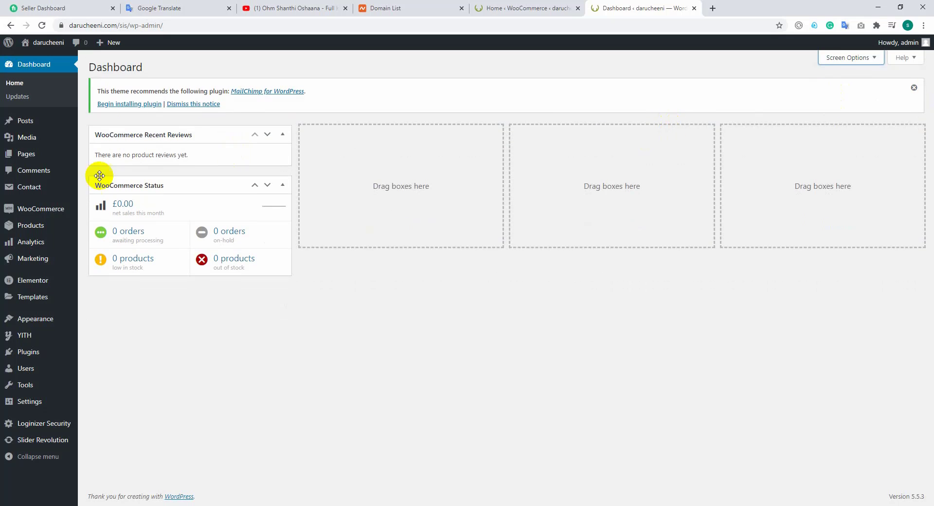
Move the WooCommerce Recent Reviews box to the third dashboard column, keep WooCommerce Status in the first, and dismiss the MailChimp plugin notice.
{"action": "left_click_drag", "start_coordinate": [200, 180], "coordinate": [584, 141]}
{"action": "left_click_drag", "start_coordinate": [428, 129], "coordinate": [208, 137]}
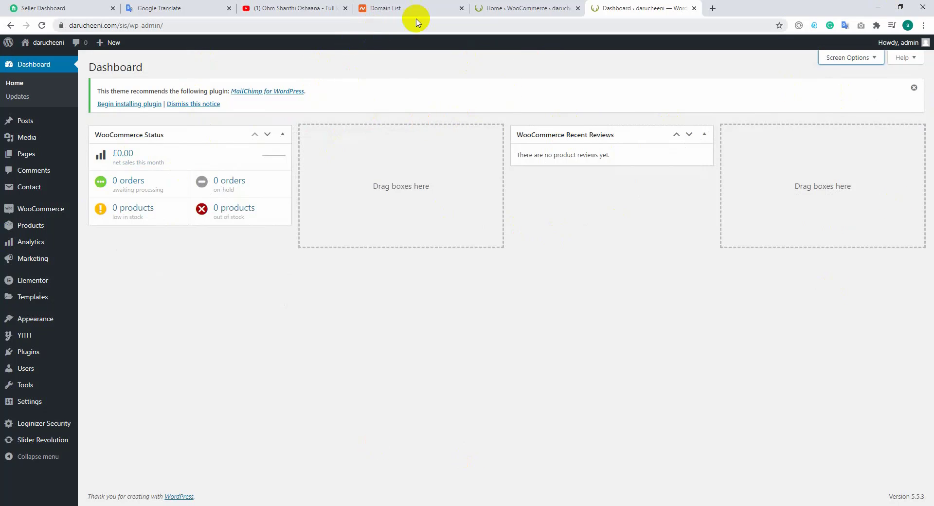
{"action": "left_click", "coordinate": [913, 89]}
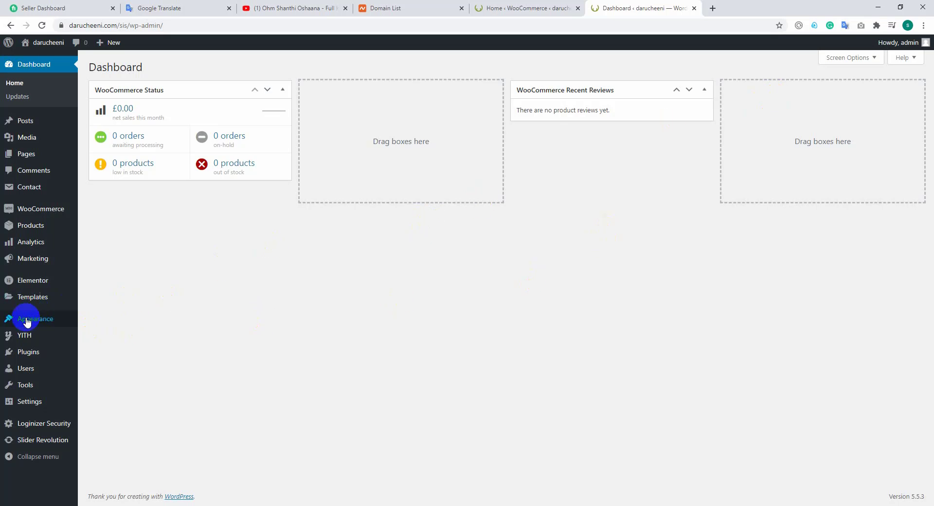
Switch to File Explorer and locate the soo-demo-importer archive in the Plugins folder of the downloaded Martfury package.
{"action": "mouse_move", "coordinate": [27, 322]}
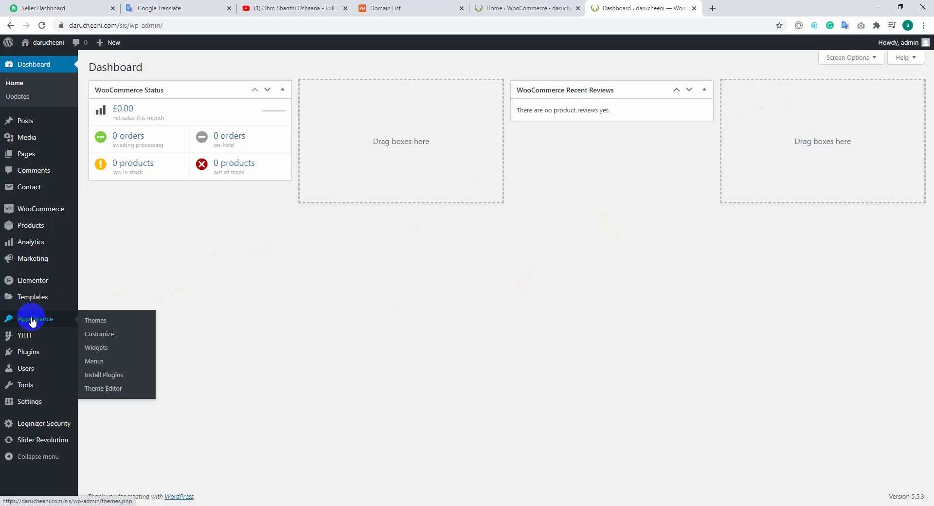
{"action": "mouse_move", "coordinate": [47, 297]}
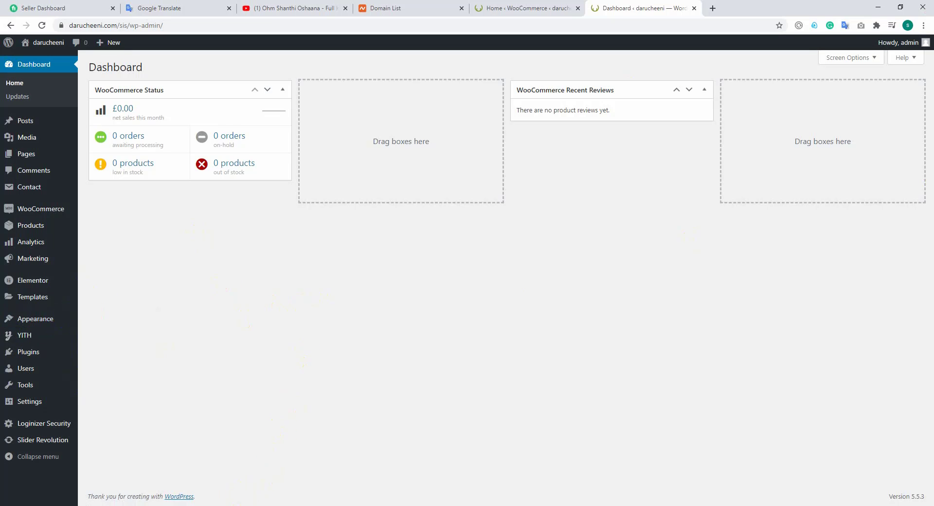
{"action": "key", "text": "super+e"}
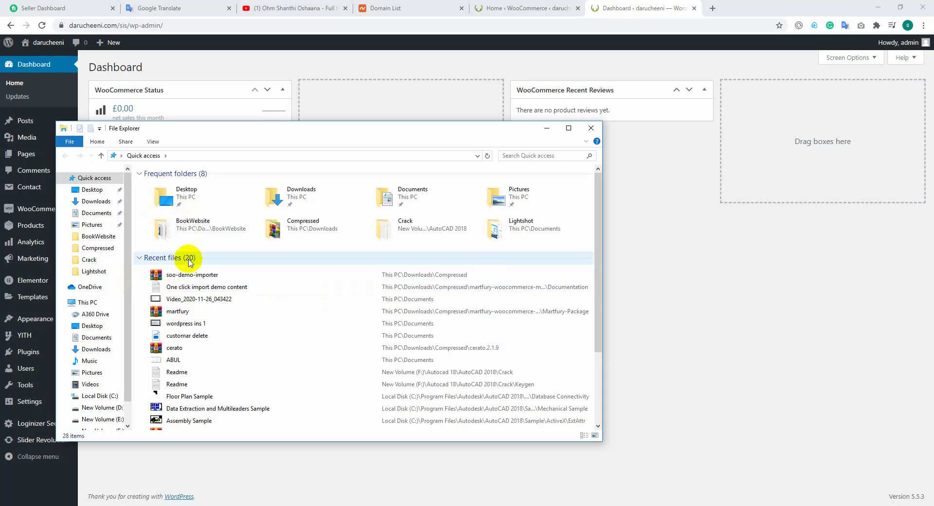
{"action": "left_click", "coordinate": [94, 351]}
{"action": "double_click", "coordinate": [225, 196]}
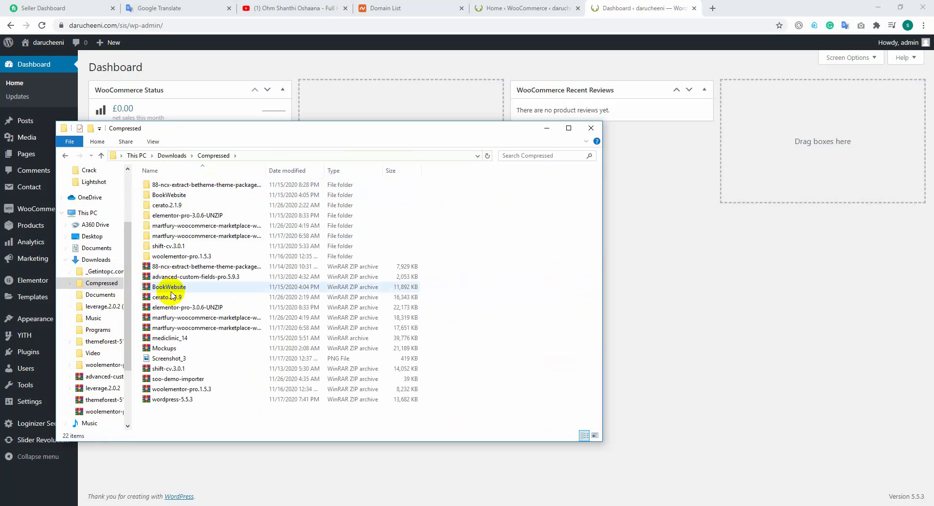
{"action": "double_click", "coordinate": [184, 228]}
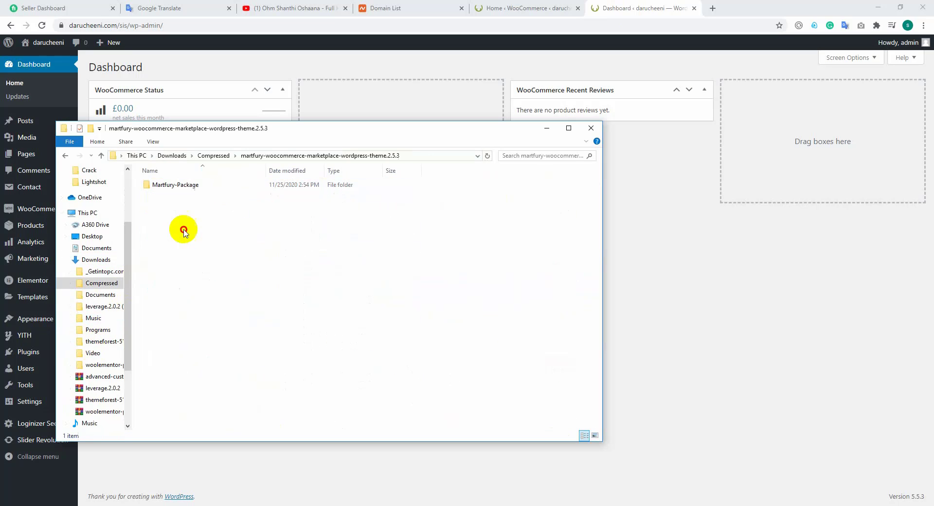
{"action": "double_click", "coordinate": [185, 186]}
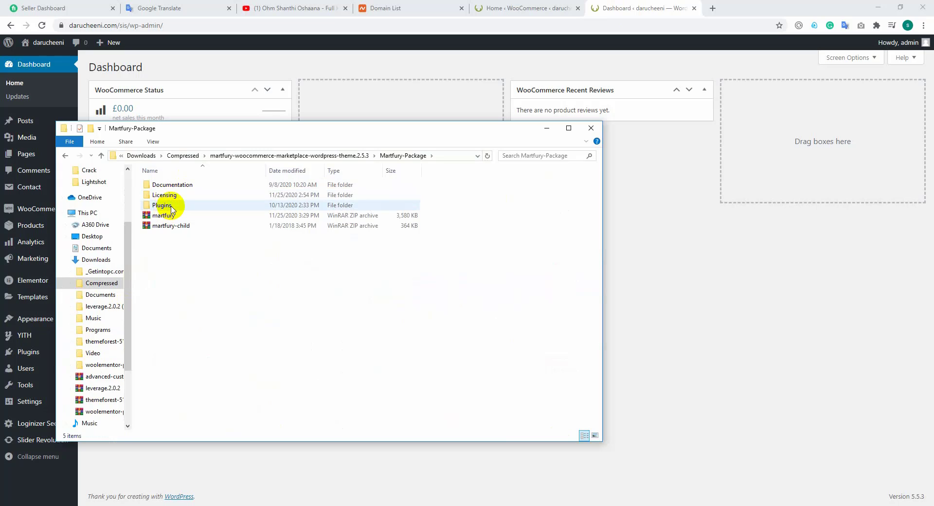
{"action": "double_click", "coordinate": [168, 205]}
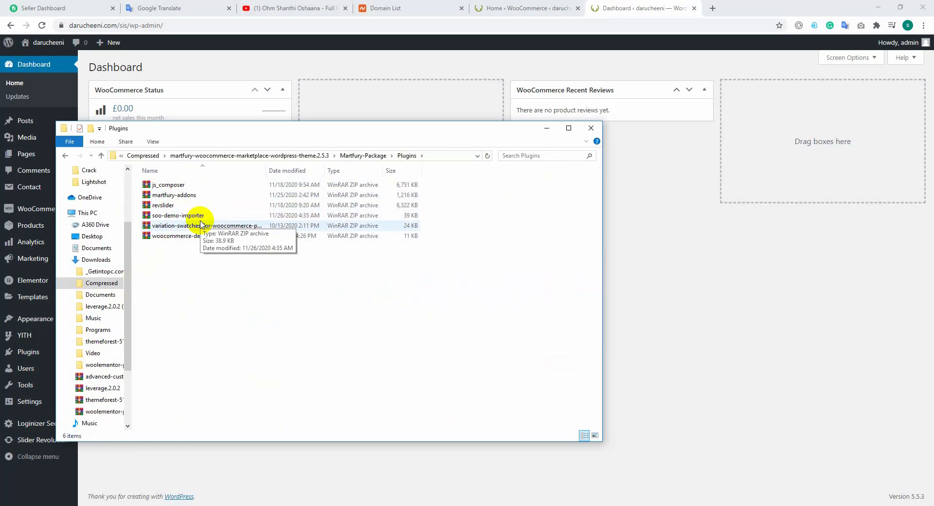
{"action": "left_click", "coordinate": [175, 217]}
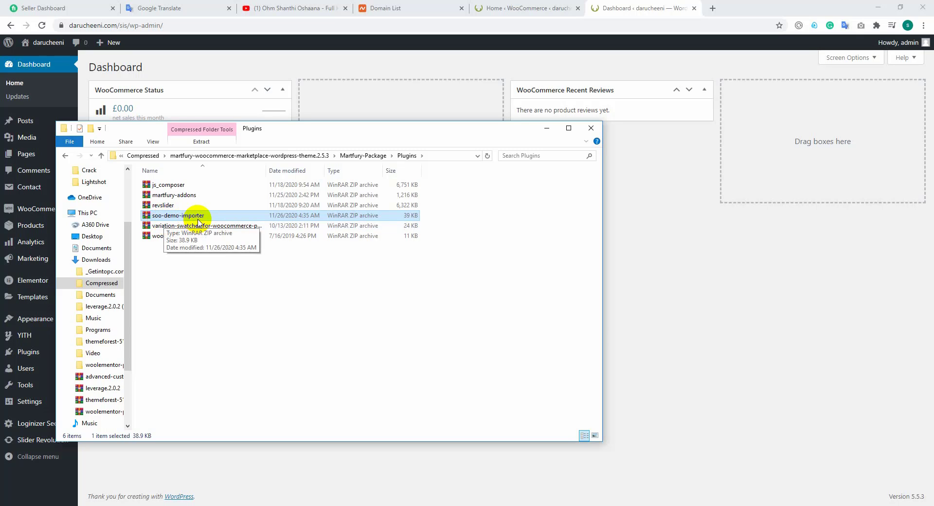
{"action": "left_click_drag", "start_coordinate": [346, 125], "coordinate": [690, 108]}
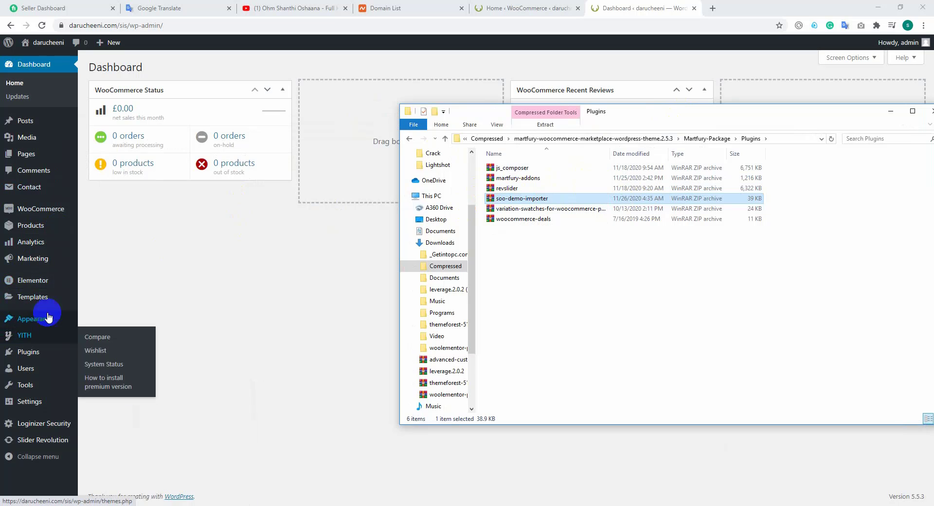
Upload the soo-demo-importer archive from the Martfury package's Plugins folder as a new plugin, then install and activate it.
{"action": "left_click", "coordinate": [33, 355]}
{"action": "left_click", "coordinate": [102, 366]}
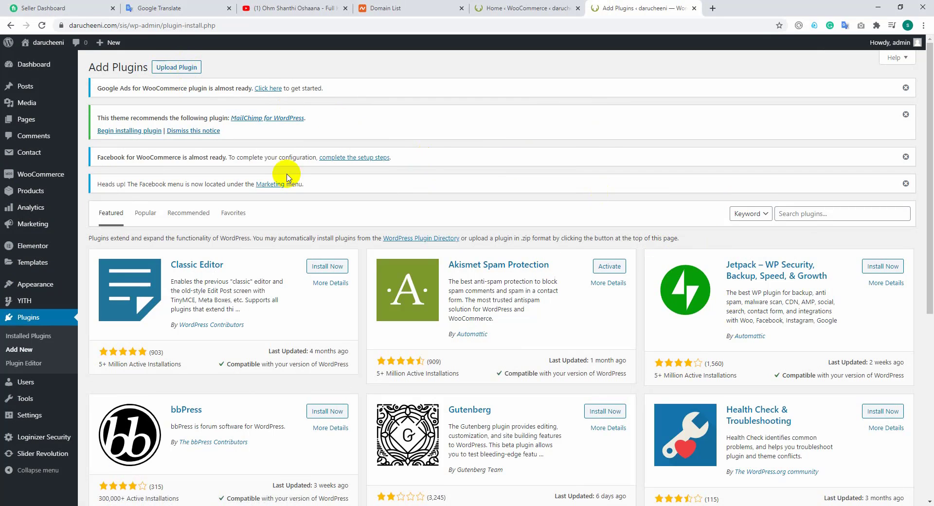
{"action": "left_click", "coordinate": [166, 67]}
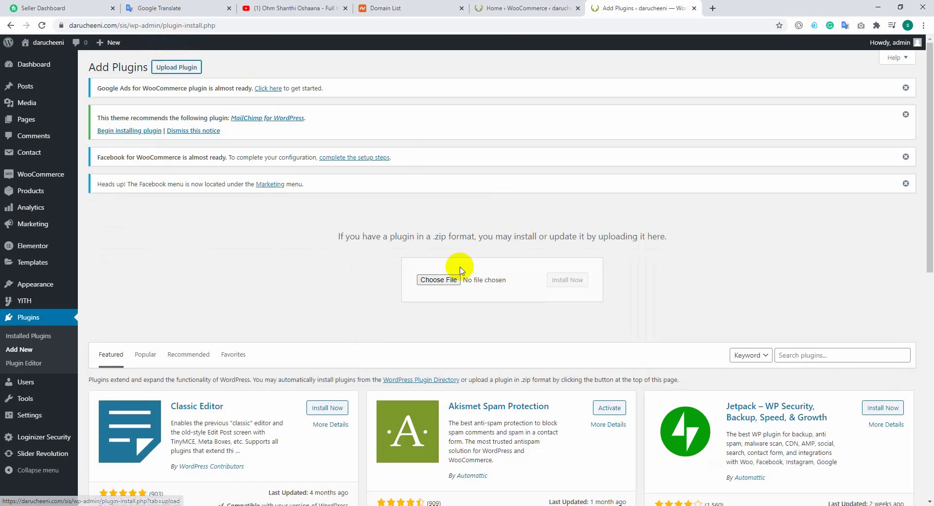
{"action": "left_click", "coordinate": [438, 280]}
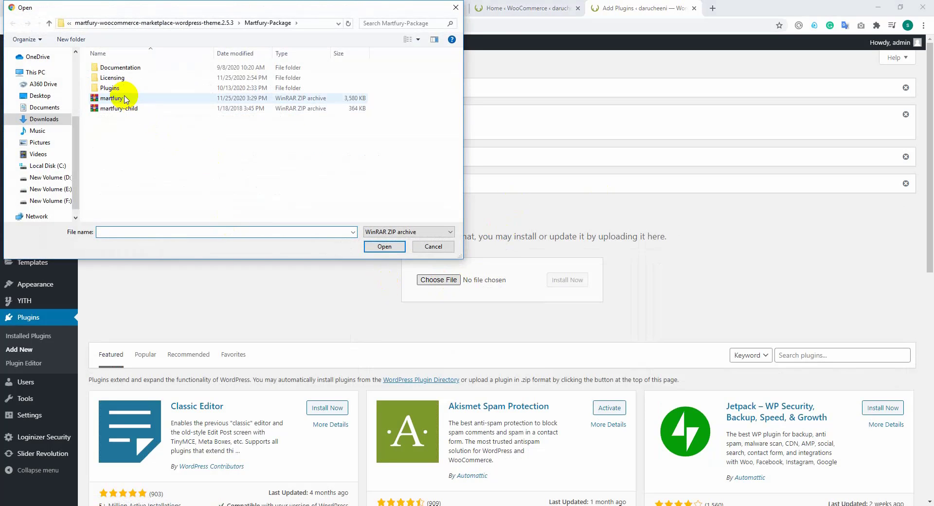
{"action": "double_click", "coordinate": [120, 87]}
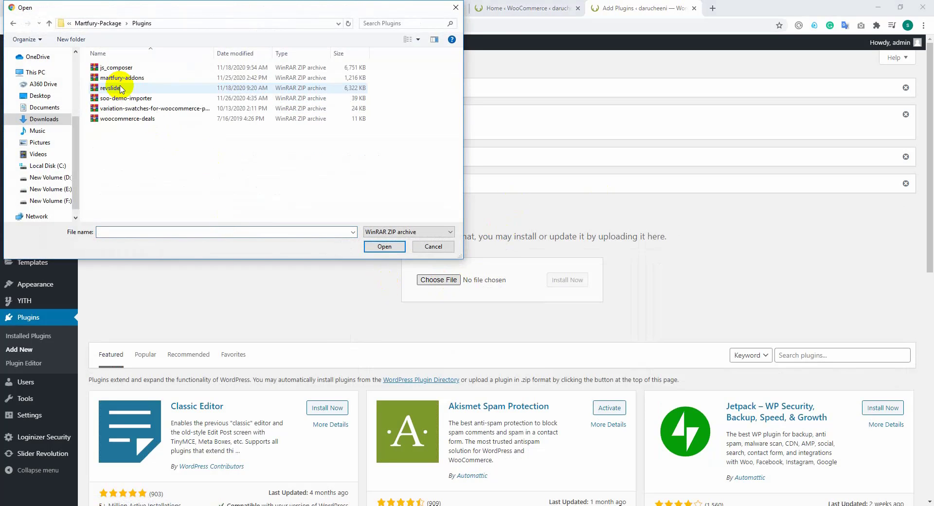
{"action": "left_click", "coordinate": [127, 100]}
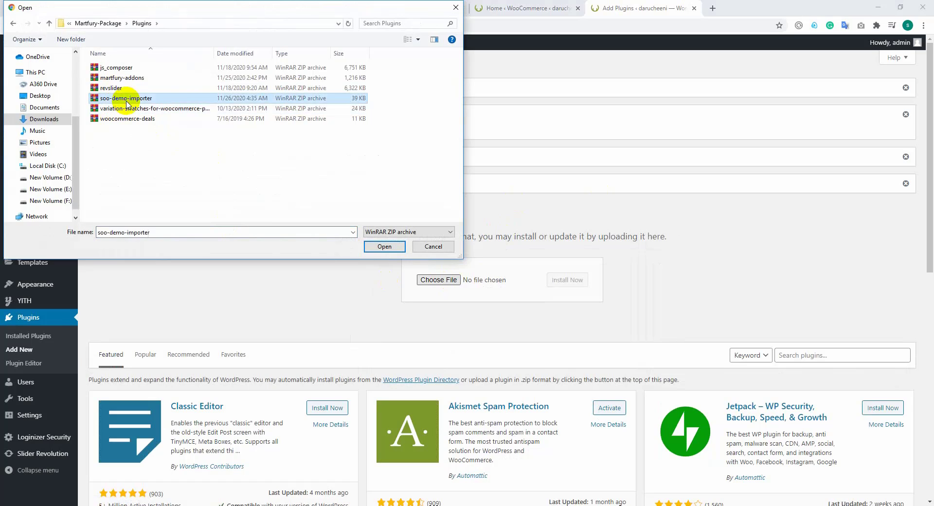
{"action": "left_click", "coordinate": [384, 247]}
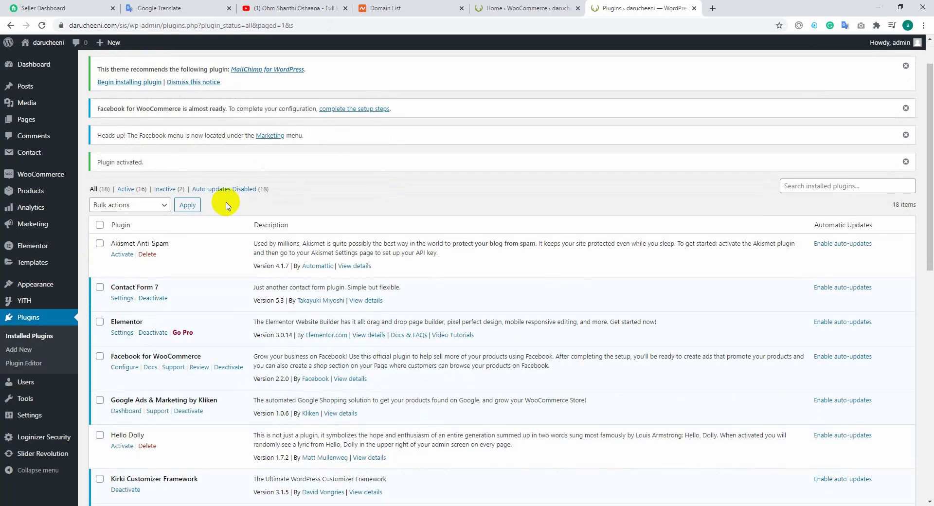
Delete the inactive Akismet Anti-Spam and Hello Dolly plugins from the installed plugins.
{"action": "scroll", "coordinate": [310, 193], "scroll_direction": "down", "scroll_amount": 8}
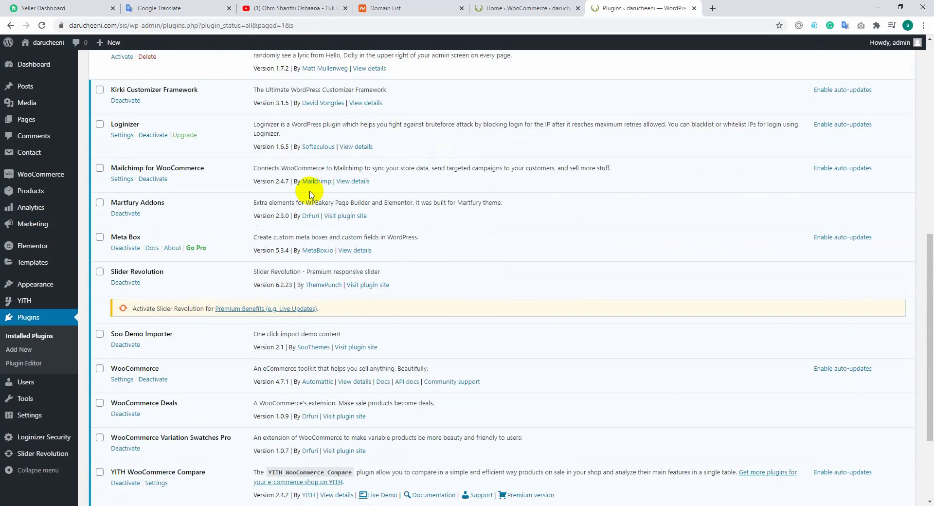
{"action": "scroll", "coordinate": [310, 193], "scroll_direction": "up", "scroll_amount": 9}
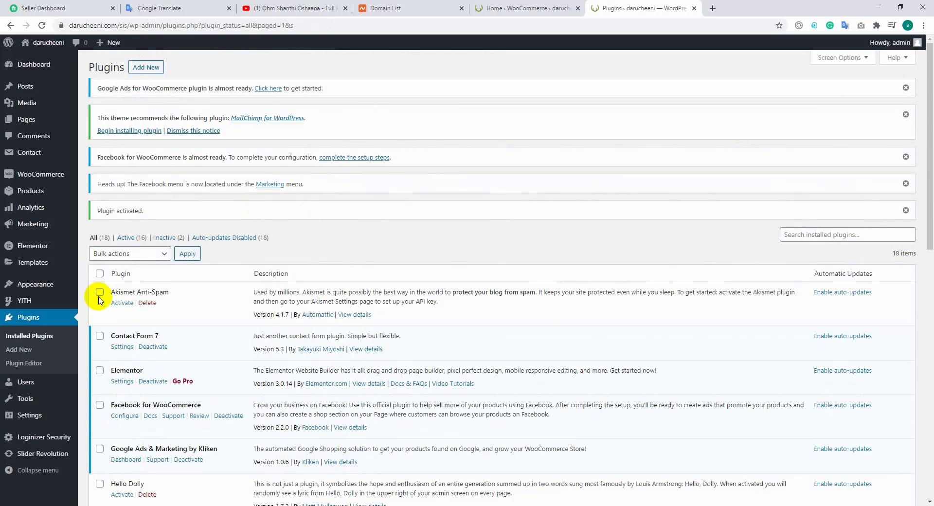
{"action": "left_click", "coordinate": [147, 303]}
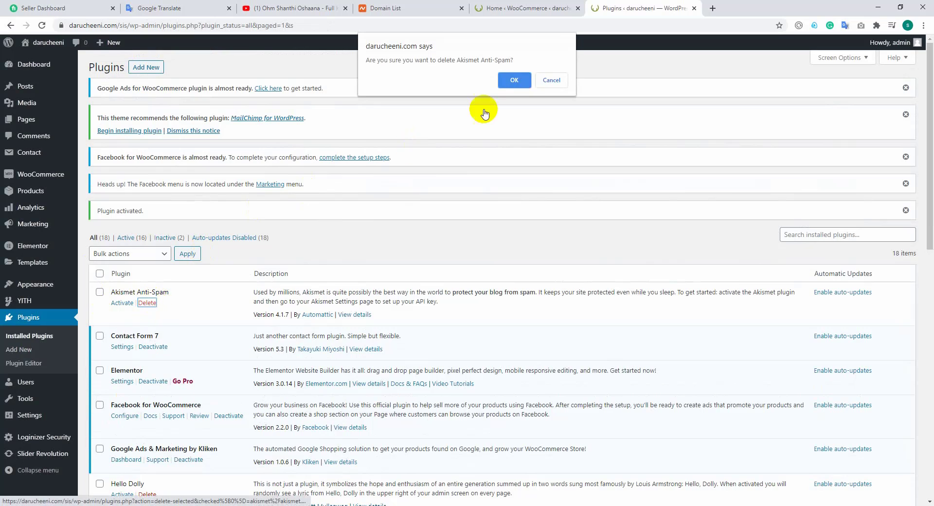
{"action": "left_click", "coordinate": [511, 80]}
{"action": "scroll", "coordinate": [224, 256], "scroll_direction": "down", "scroll_amount": 5}
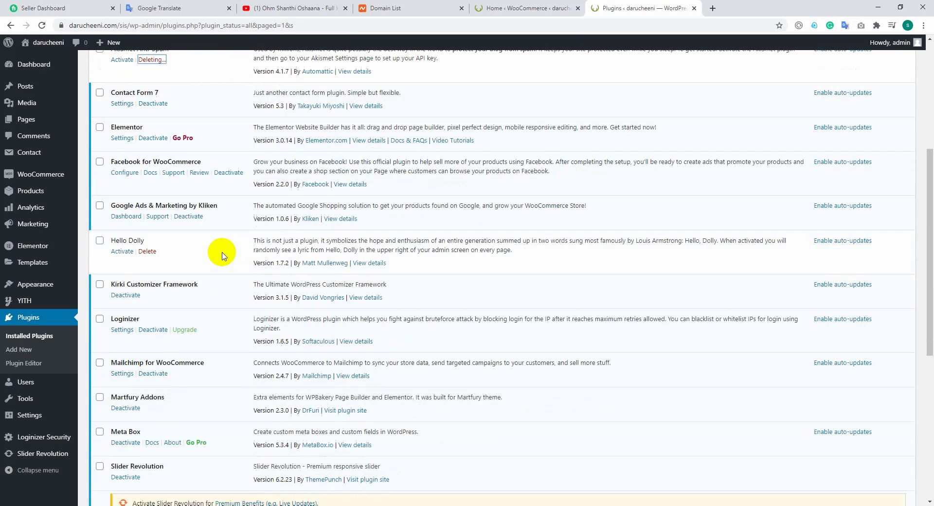
{"action": "left_click", "coordinate": [148, 251]}
{"action": "left_click", "coordinate": [514, 83]}
{"action": "scroll", "coordinate": [325, 223], "scroll_direction": "up", "scroll_amount": 5}
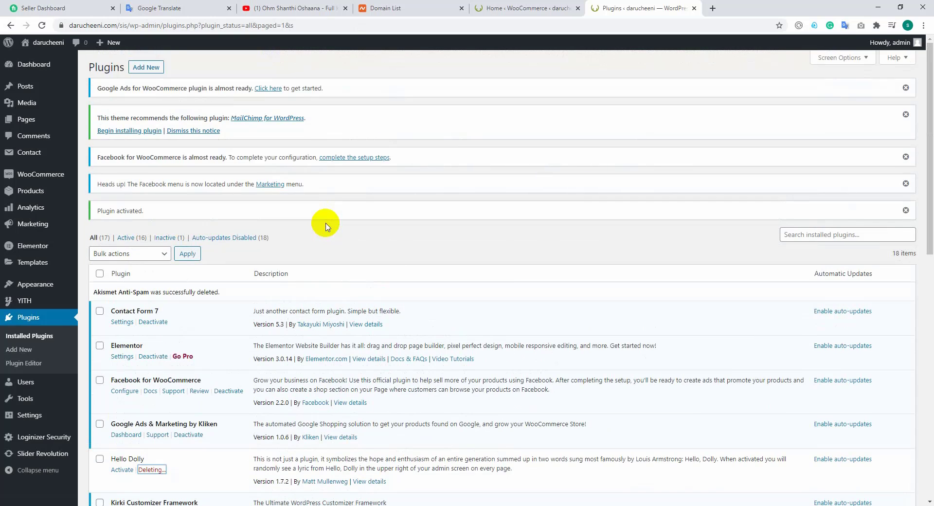
{"action": "scroll", "coordinate": [387, 64], "scroll_direction": "down", "scroll_amount": 15}
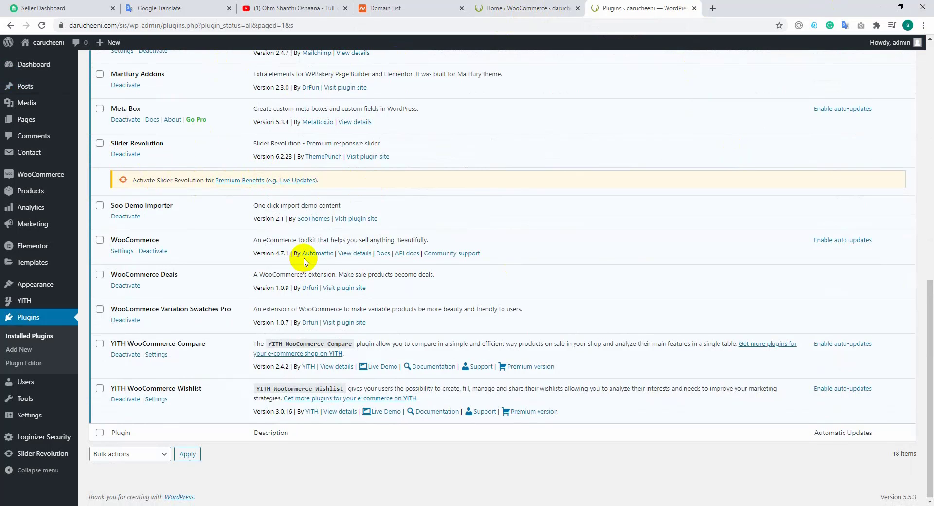
{"action": "scroll", "coordinate": [306, 255], "scroll_direction": "up", "scroll_amount": 5}
{"action": "scroll", "coordinate": [359, 141], "scroll_direction": "down", "scroll_amount": 6}
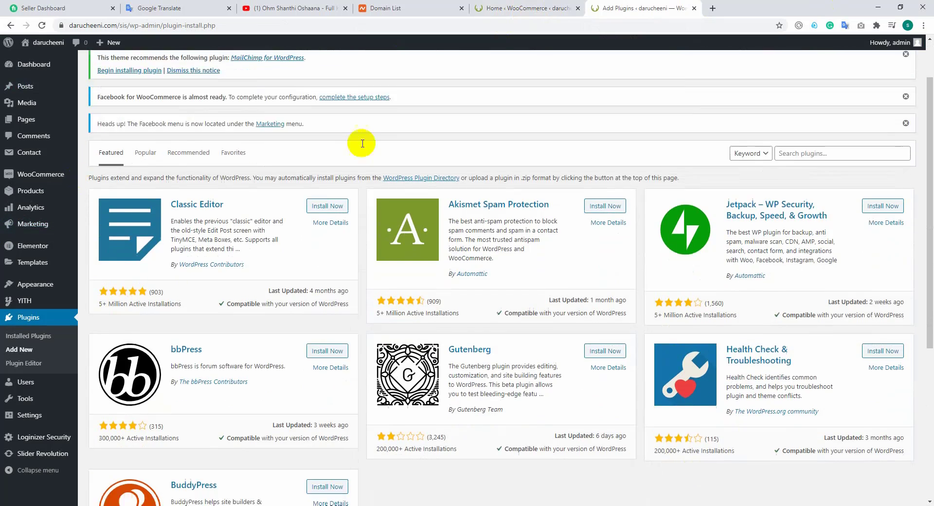
{"action": "scroll", "coordinate": [3, 303], "scroll_direction": "up", "scroll_amount": 7}
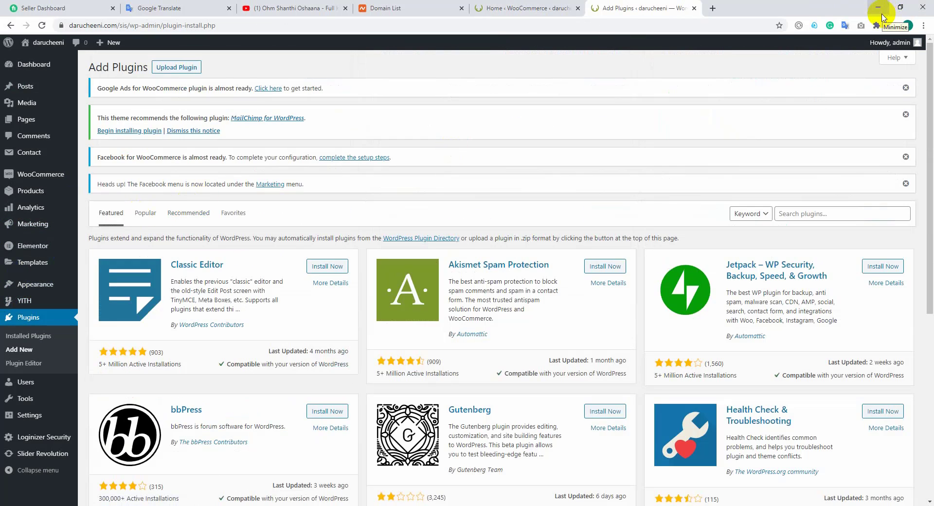
Open the Import Demo Data page and compare the available Elementor and WPBakery demos.
{"action": "mouse_move", "coordinate": [25, 288]}
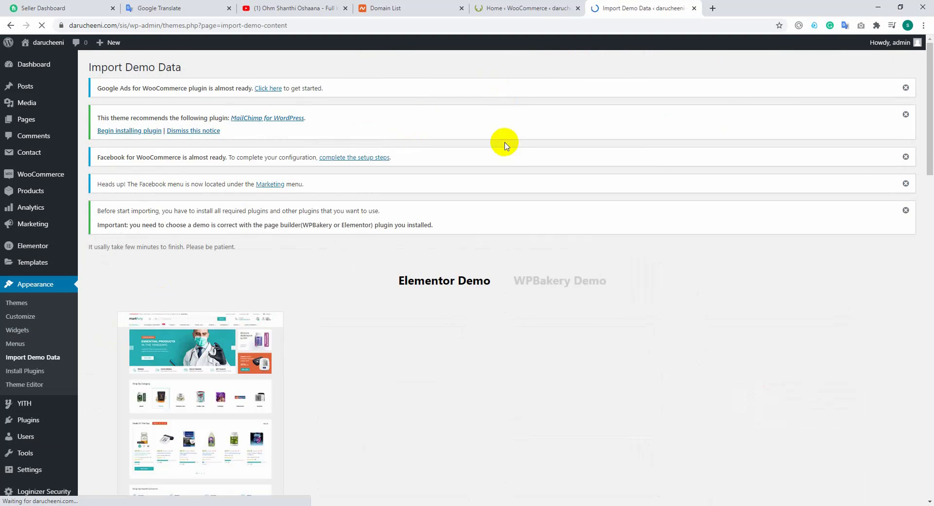
{"action": "scroll", "coordinate": [511, 149], "scroll_direction": "down", "scroll_amount": 1}
{"action": "left_click", "coordinate": [548, 234]}
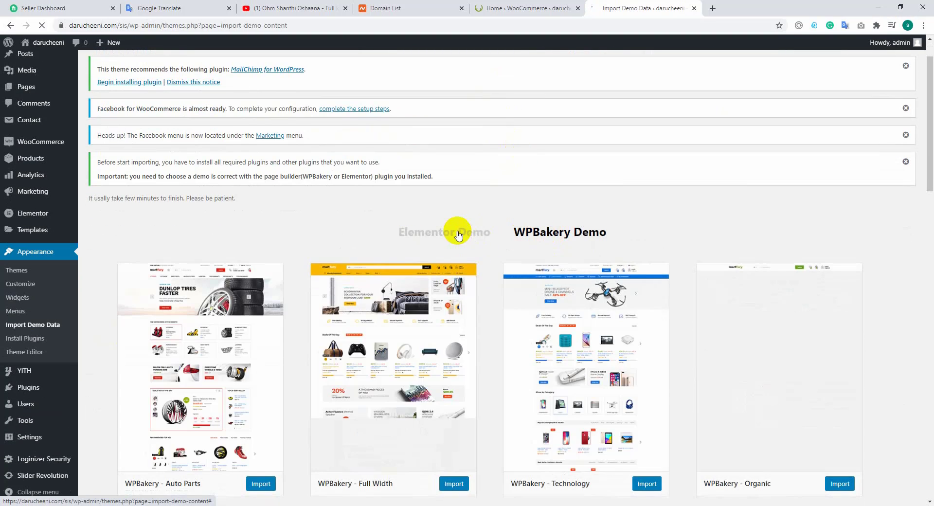
{"action": "scroll", "coordinate": [532, 295], "scroll_direction": "down", "scroll_amount": 3}
{"action": "scroll", "coordinate": [540, 278], "scroll_direction": "up", "scroll_amount": 4}
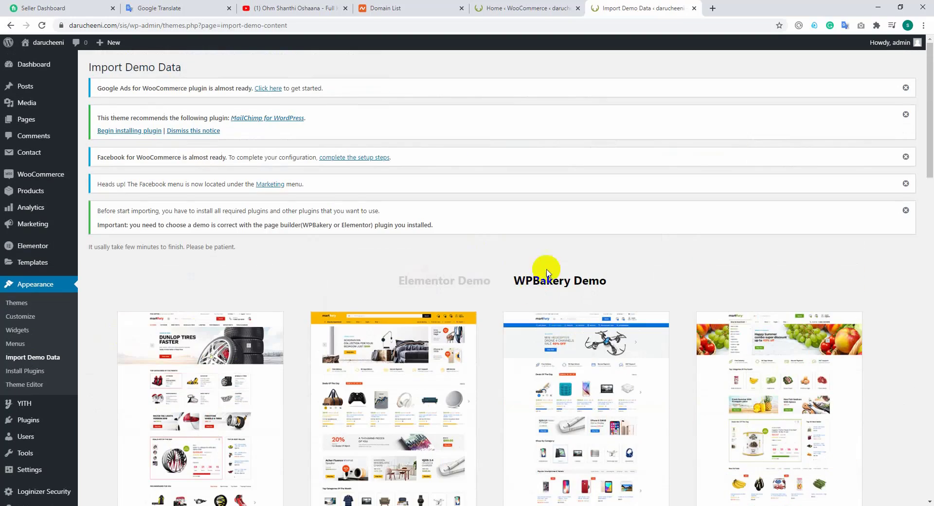
{"action": "left_click", "coordinate": [441, 282]}
{"action": "scroll", "coordinate": [442, 282], "scroll_direction": "down", "scroll_amount": 4}
{"action": "scroll", "coordinate": [444, 292], "scroll_direction": "up", "scroll_amount": 4}
{"action": "scroll", "coordinate": [446, 271], "scroll_direction": "down", "scroll_amount": 2}
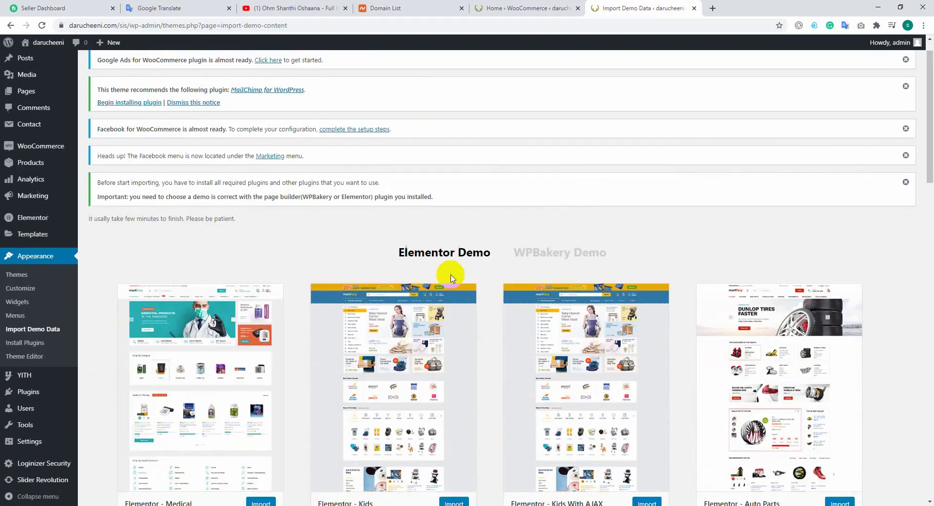
{"action": "left_click", "coordinate": [563, 196]}
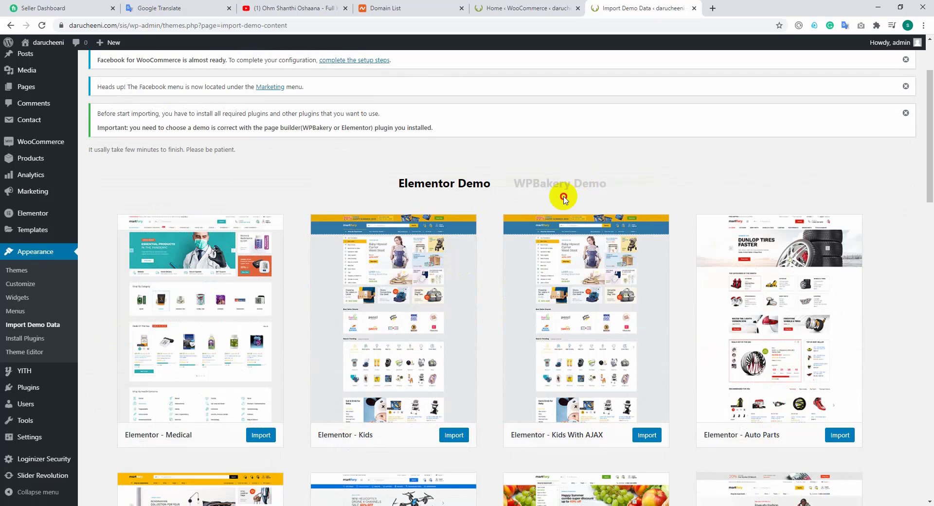
{"action": "left_click", "coordinate": [574, 184]}
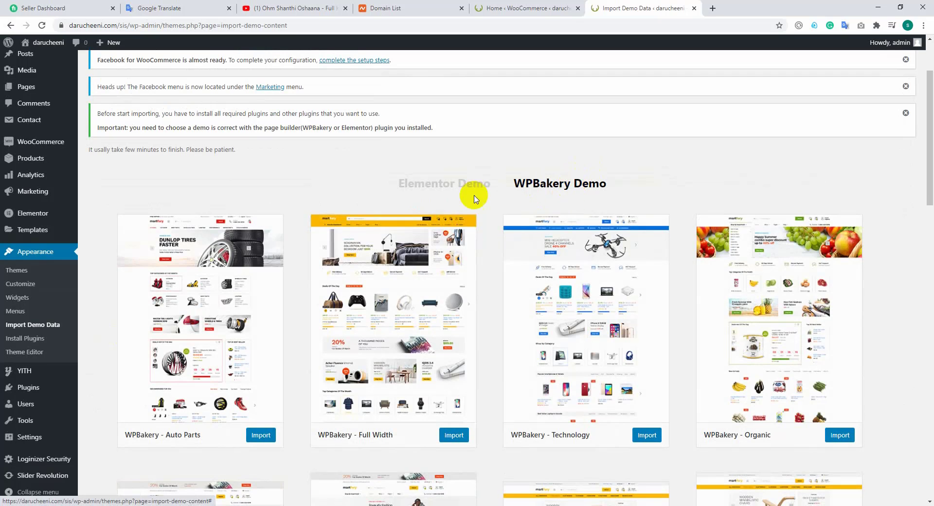
Display the Elementor versions of the Martfury demos on the Import Demo Data page.
{"action": "left_click", "coordinate": [438, 188]}
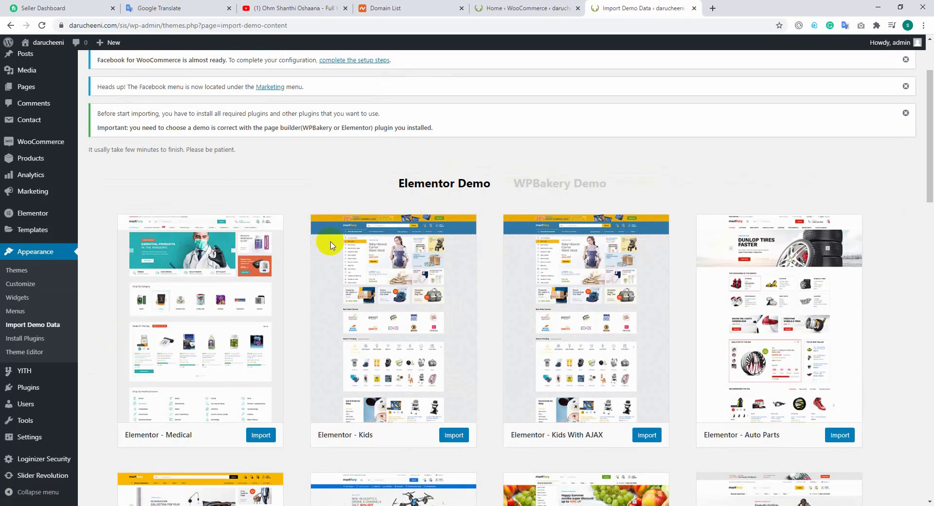
{"action": "left_click", "coordinate": [712, 9]}
{"action": "type", "text": "D"}
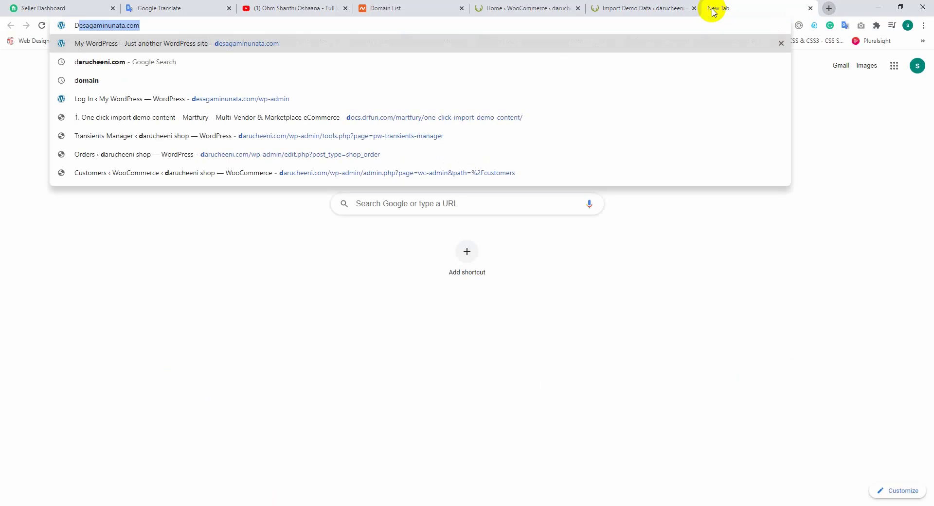
{"action": "left_click", "coordinate": [425, 44]}
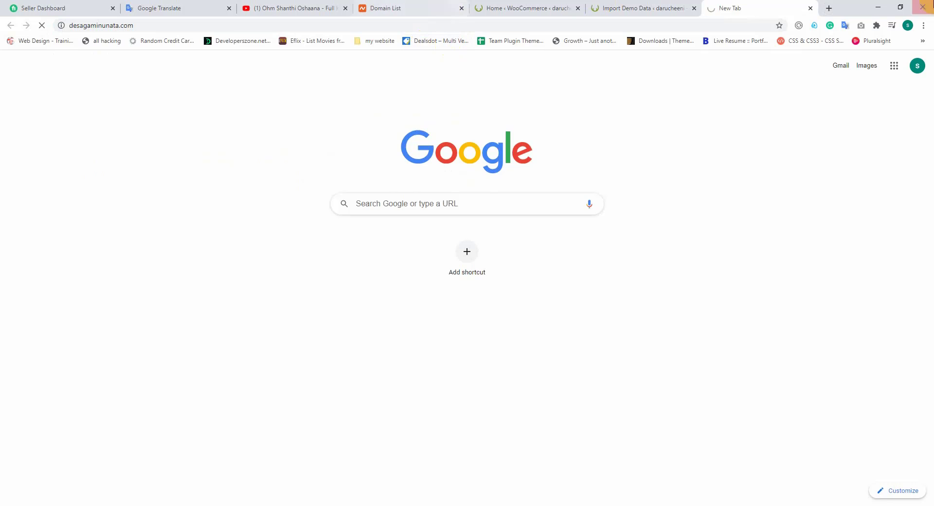
{"action": "left_click", "coordinate": [811, 8]}
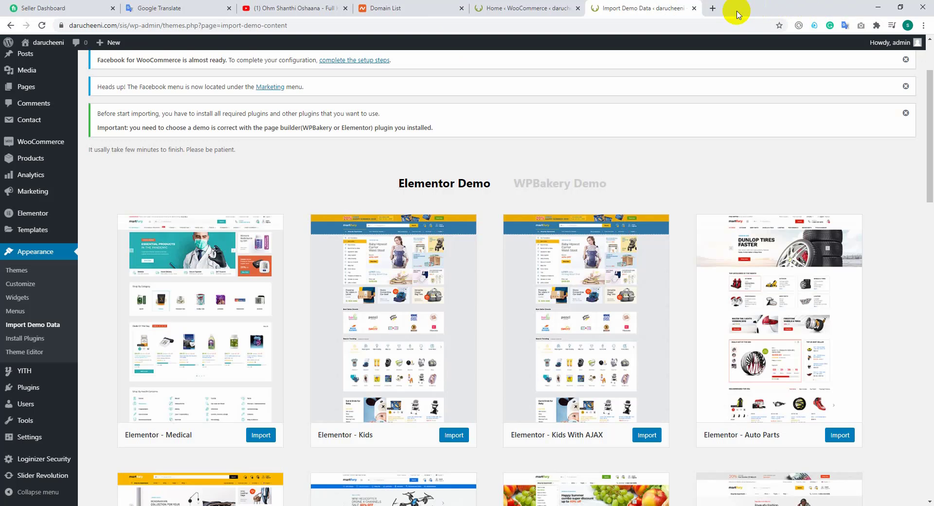
Open the existing darucheeni.com shop in a new tab and look over its home page layout.
{"action": "left_click", "coordinate": [714, 9]}
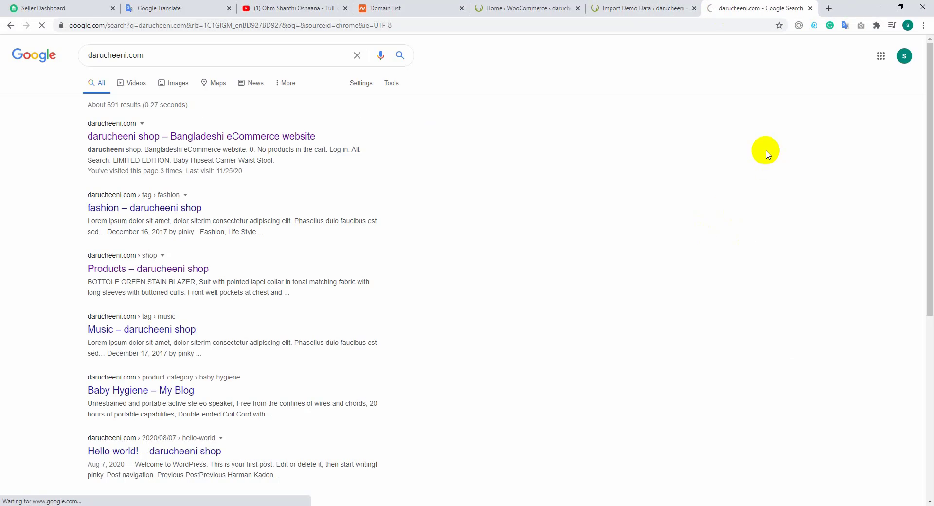
{"action": "left_click", "coordinate": [633, 8]}
{"action": "left_click", "coordinate": [733, 8]}
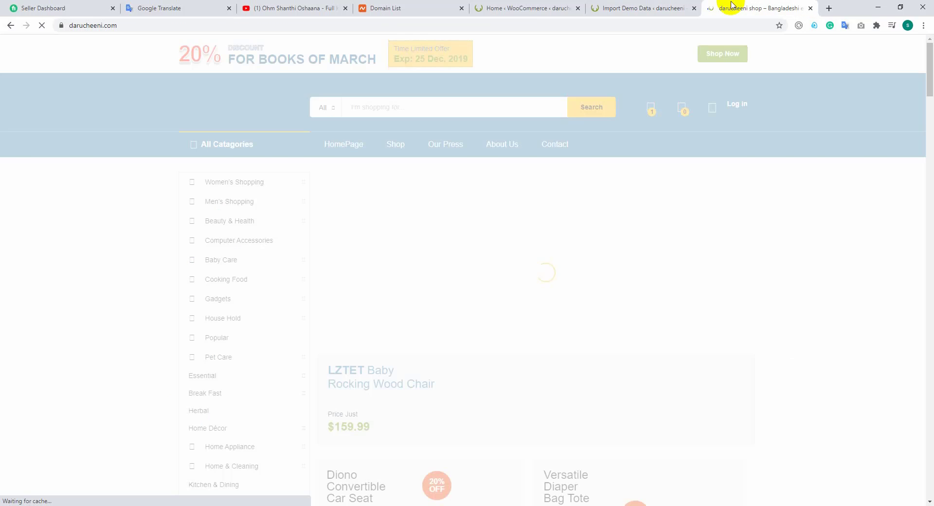
{"action": "scroll", "coordinate": [534, 177], "scroll_direction": "down", "scroll_amount": 8}
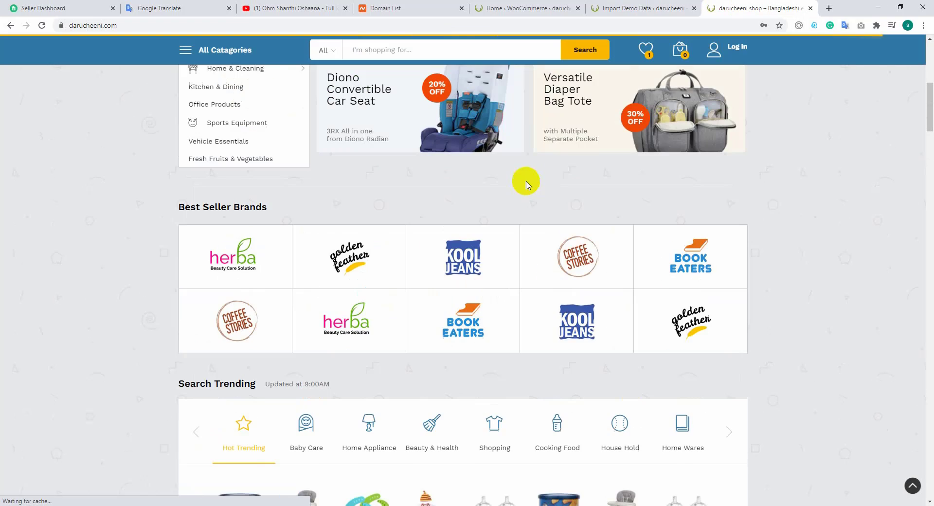
{"action": "scroll", "coordinate": [521, 182], "scroll_direction": "up", "scroll_amount": 8}
Return to the Import Demo Data page and look through the available Elementor demos, including the Kids demo.
{"action": "left_click", "coordinate": [670, 7]}
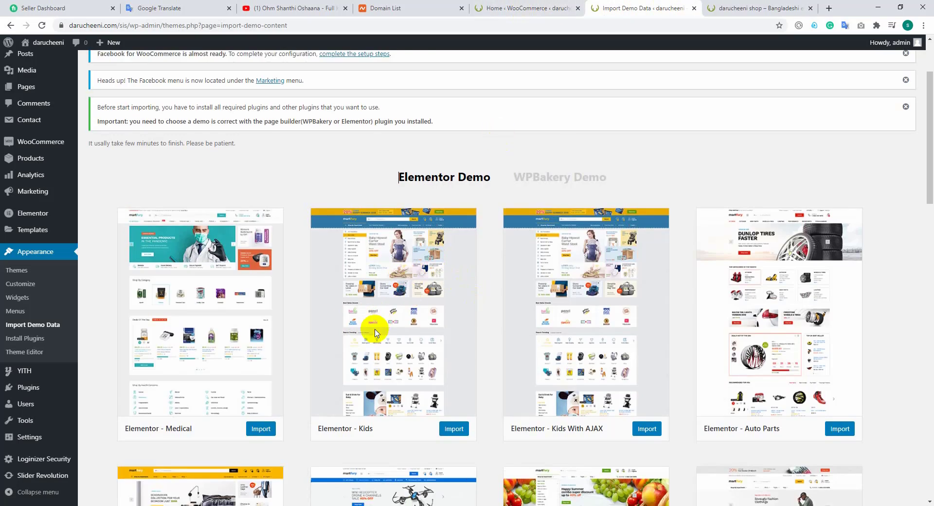
{"action": "scroll", "coordinate": [372, 322], "scroll_direction": "down", "scroll_amount": 4}
{"action": "scroll", "coordinate": [396, 291], "scroll_direction": "up", "scroll_amount": 4}
{"action": "scroll", "coordinate": [395, 343], "scroll_direction": "down", "scroll_amount": 15}
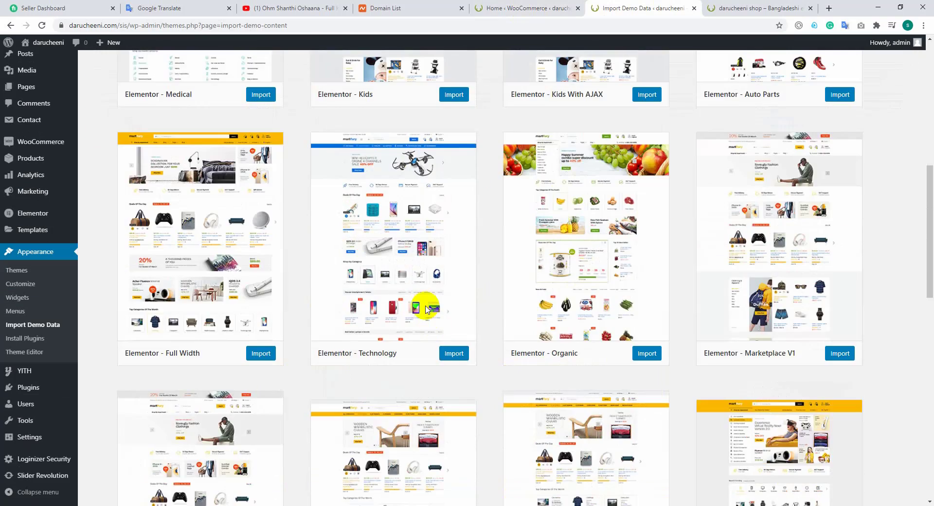
{"action": "scroll", "coordinate": [423, 306], "scroll_direction": "up", "scroll_amount": 6}
{"action": "scroll", "coordinate": [425, 307], "scroll_direction": "up", "scroll_amount": 9}
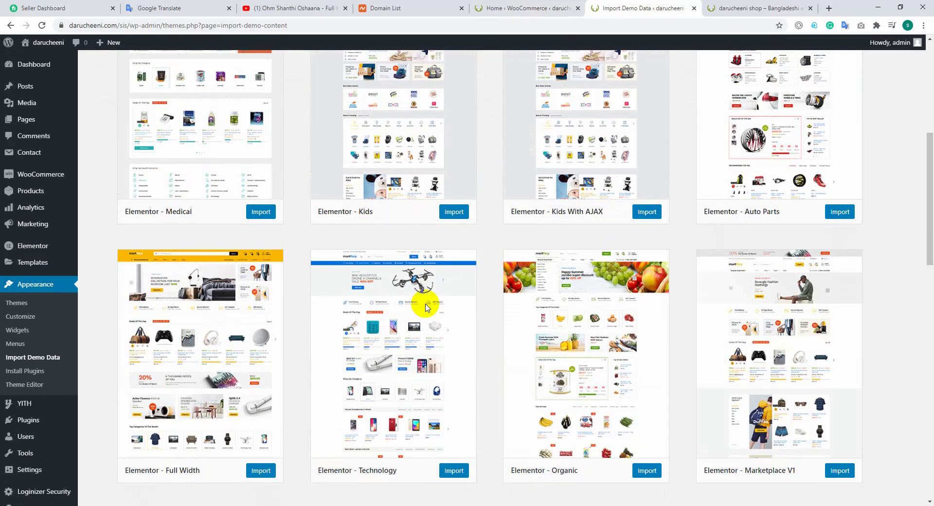
{"action": "scroll", "coordinate": [421, 316], "scroll_direction": "up", "scroll_amount": 3}
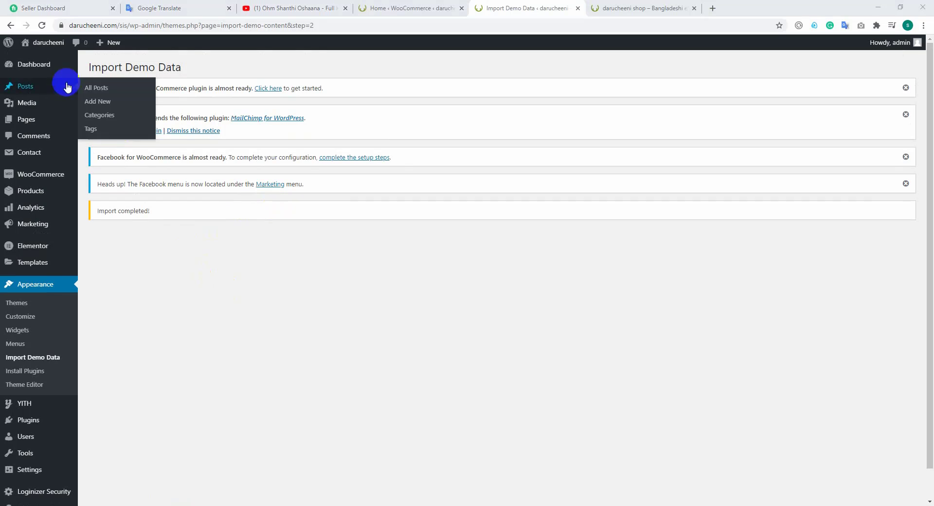
Open the site's front end in a new browser tab and switch to it.
{"action": "right_click", "coordinate": [39, 59]}
{"action": "left_click", "coordinate": [87, 66]}
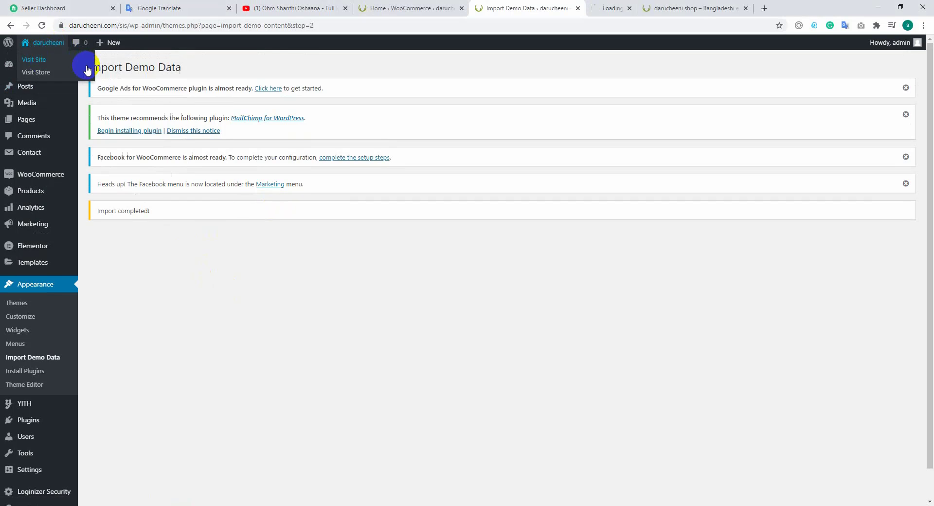
{"action": "left_click", "coordinate": [630, 8]}
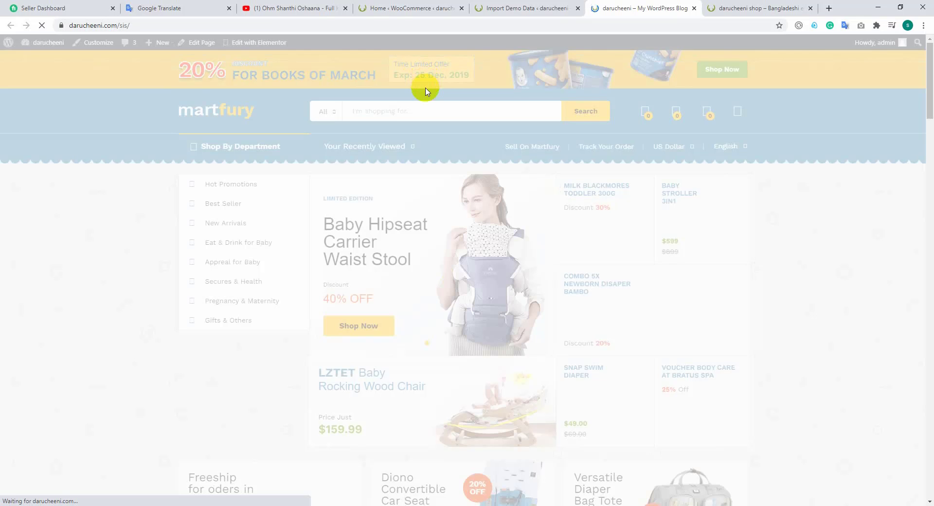
Examine the imported home page, including its department menu, promotional banners, brand logos and baby product sections.
{"action": "scroll", "coordinate": [429, 133], "scroll_direction": "down", "scroll_amount": 6}
{"action": "scroll", "coordinate": [428, 133], "scroll_direction": "up", "scroll_amount": 6}
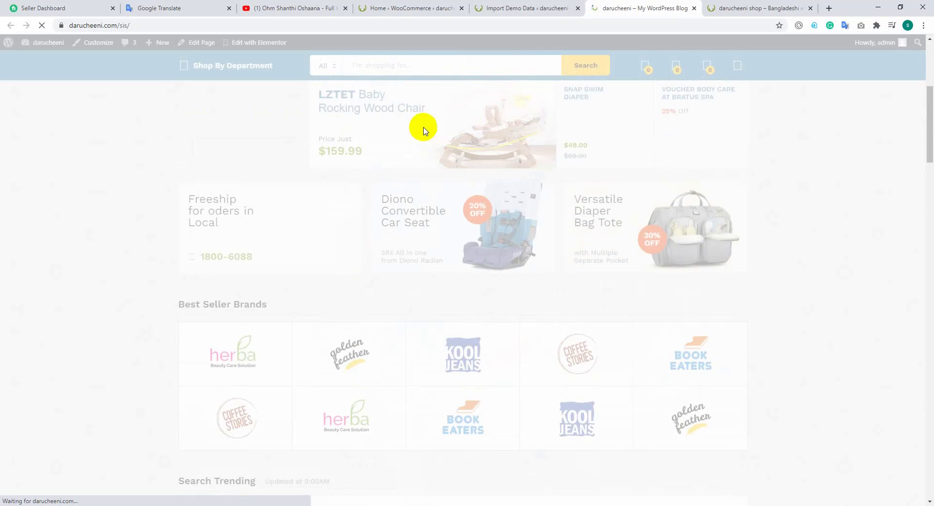
{"action": "scroll", "coordinate": [400, 145], "scroll_direction": "down", "scroll_amount": 9}
{"action": "scroll", "coordinate": [399, 146], "scroll_direction": "up", "scroll_amount": 10}
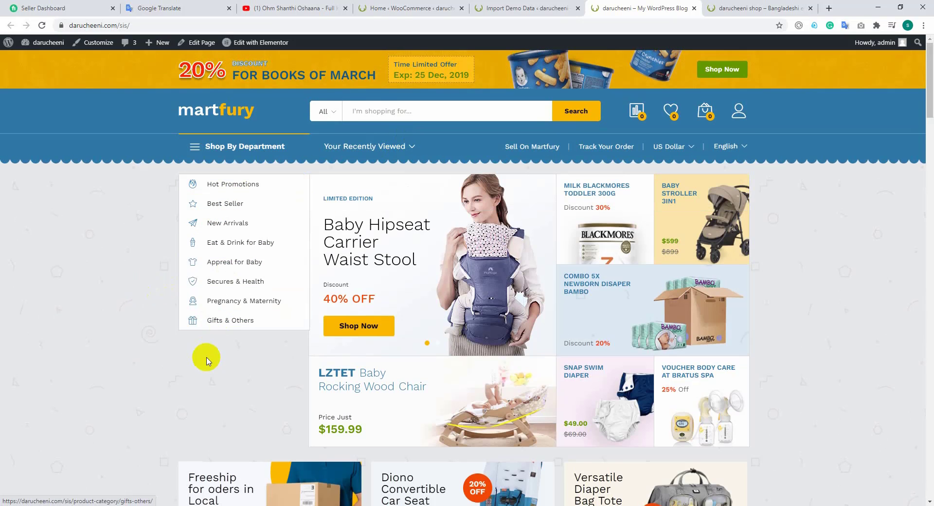
{"action": "scroll", "coordinate": [229, 254], "scroll_direction": "down", "scroll_amount": 3}
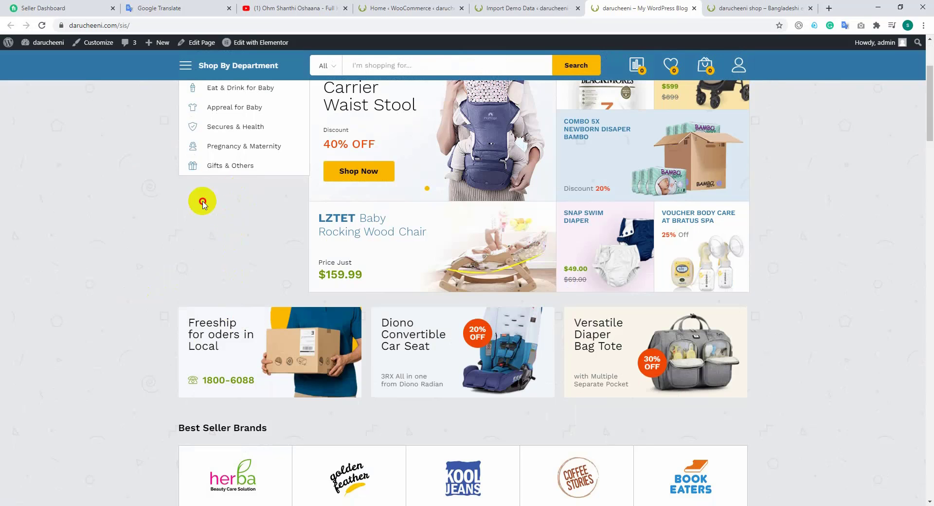
{"action": "scroll", "coordinate": [221, 204], "scroll_direction": "up", "scroll_amount": 2}
{"action": "scroll", "coordinate": [220, 227], "scroll_direction": "up", "scroll_amount": 1}
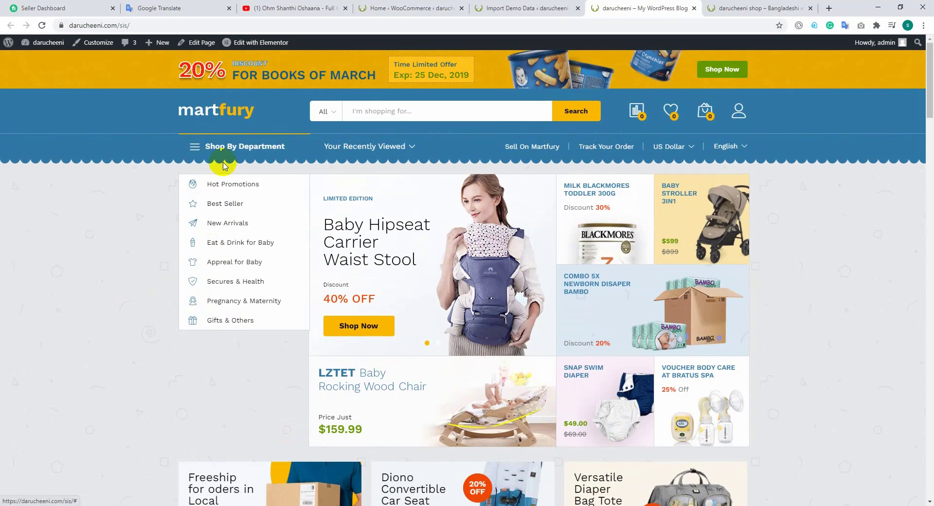
{"action": "scroll", "coordinate": [219, 247], "scroll_direction": "down", "scroll_amount": 4}
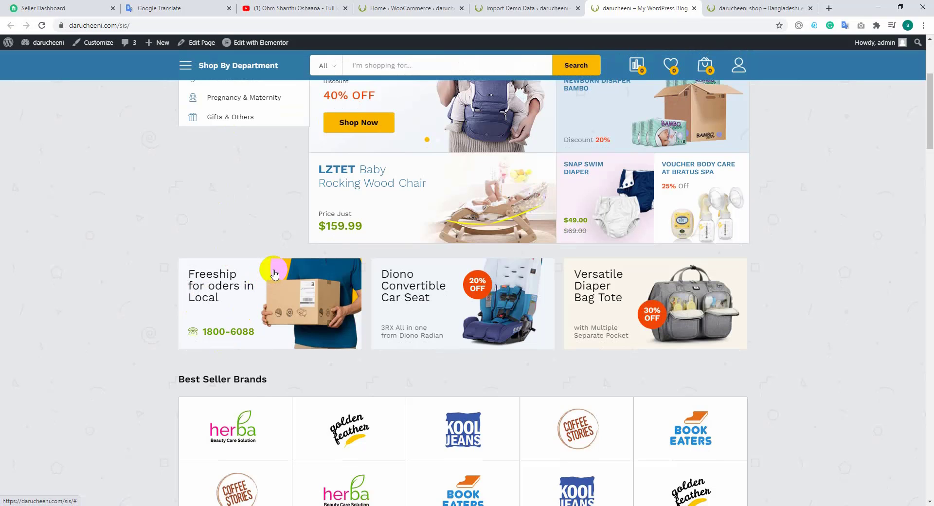
{"action": "scroll", "coordinate": [275, 274], "scroll_direction": "up", "scroll_amount": 4}
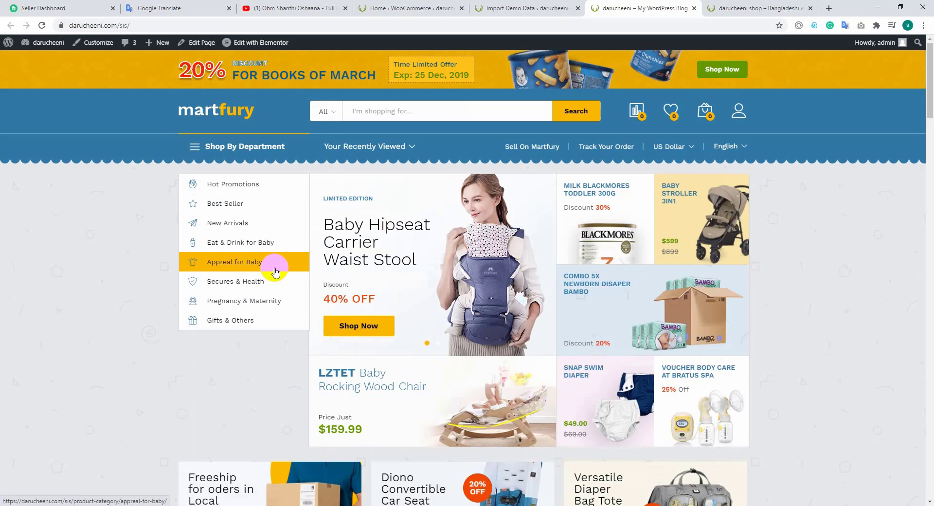
{"action": "scroll", "coordinate": [275, 271], "scroll_direction": "down", "scroll_amount": 20}
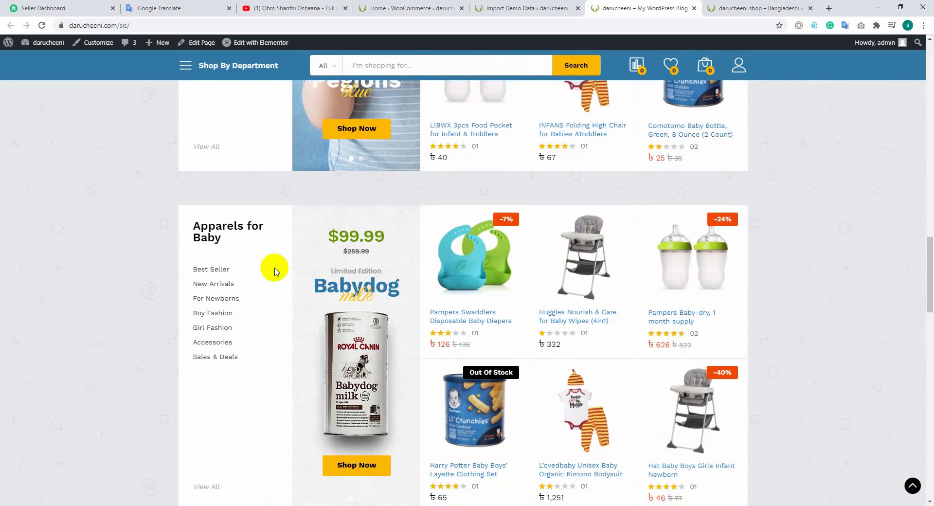
{"action": "scroll", "coordinate": [275, 271], "scroll_direction": "up", "scroll_amount": 20}
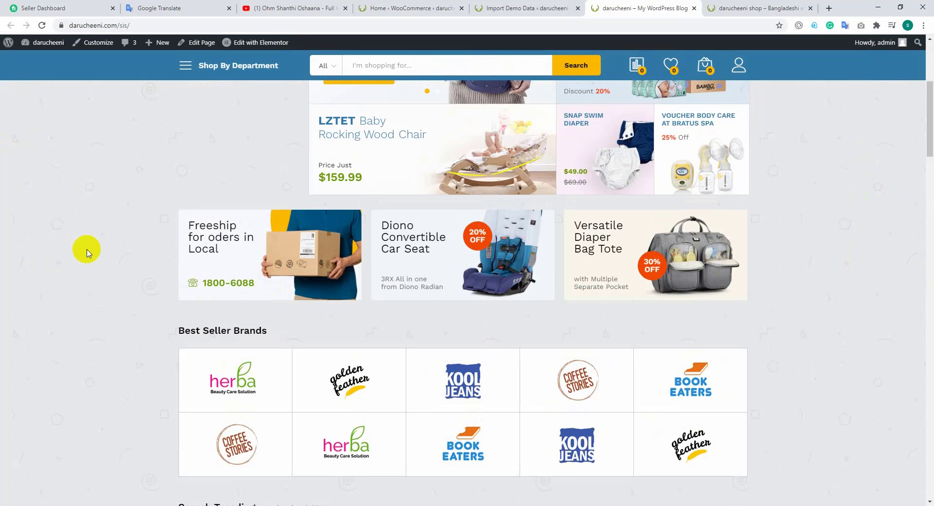
Enlarge the home page to 150% to inspect its product sections, and restore the page zoom to 100%.
{"action": "key", "text": "ctrl+plus"}
{"action": "key", "text": "ctrl+plus"}
{"action": "key", "text": "ctrl+plus"}
{"action": "key", "text": "ctrl+plus"}
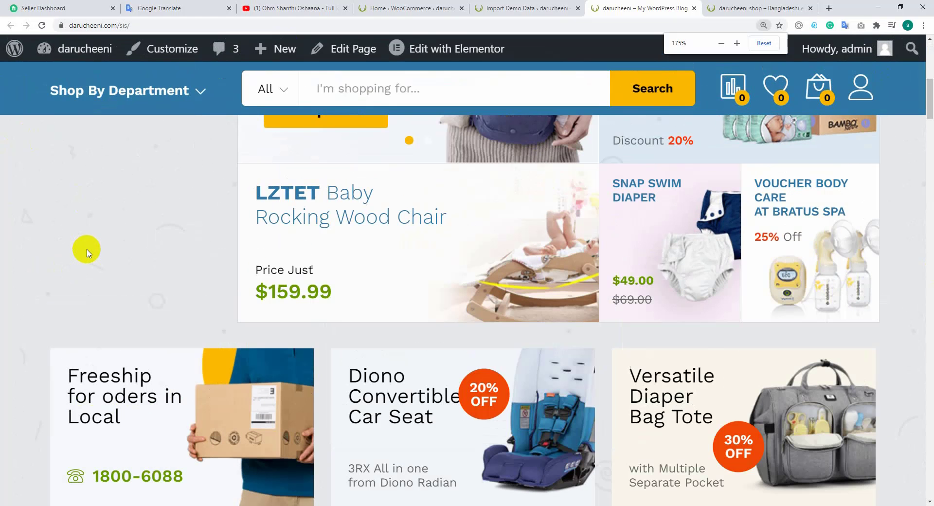
{"action": "key", "text": "ctrl+minus"}
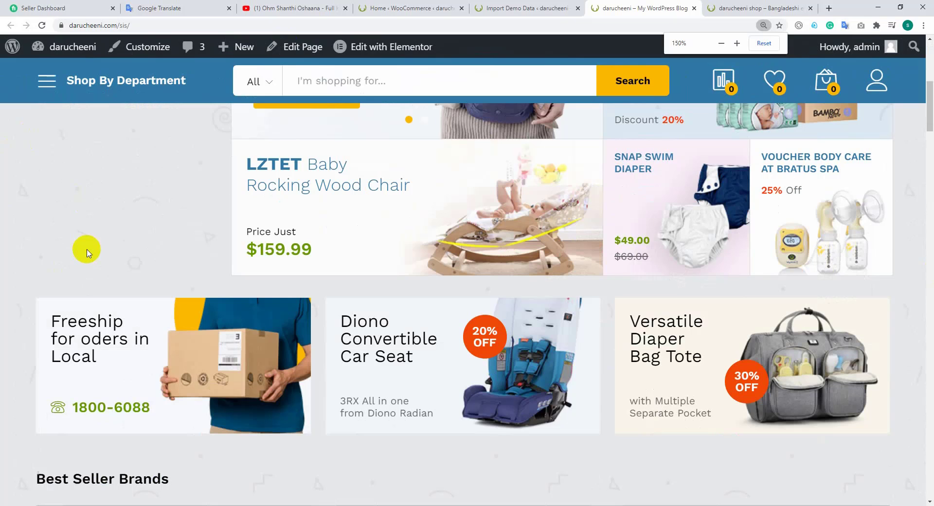
{"action": "scroll", "coordinate": [359, 209], "scroll_direction": "down", "scroll_amount": 12}
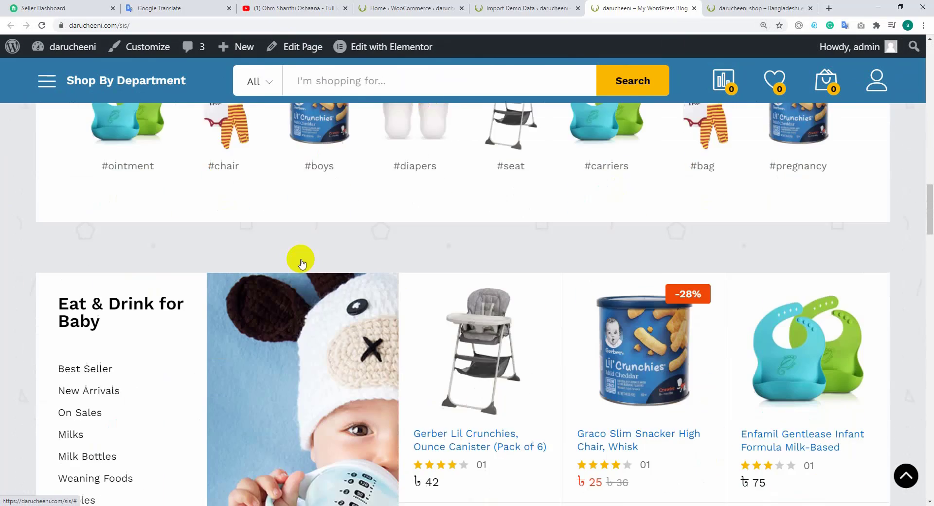
{"action": "scroll", "coordinate": [302, 263], "scroll_direction": "down", "scroll_amount": 15}
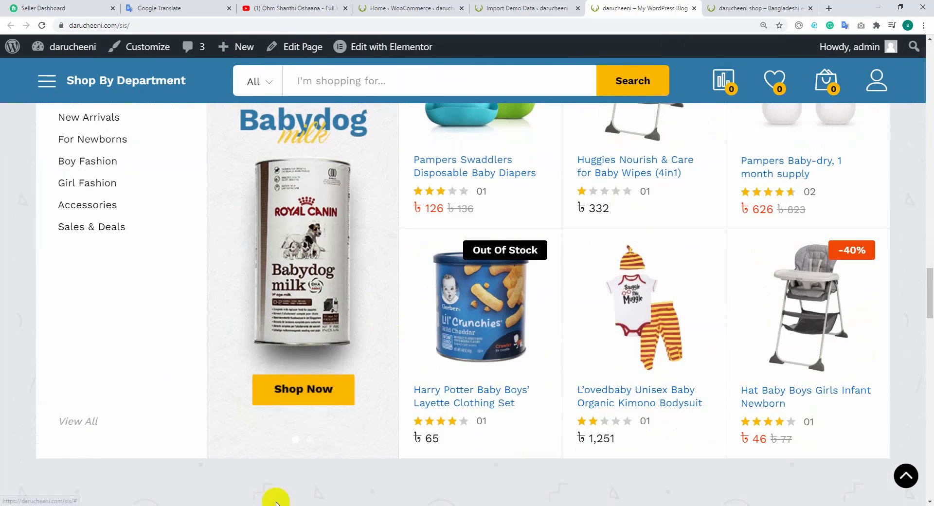
{"action": "scroll", "coordinate": [246, 292], "scroll_direction": "up", "scroll_amount": 8}
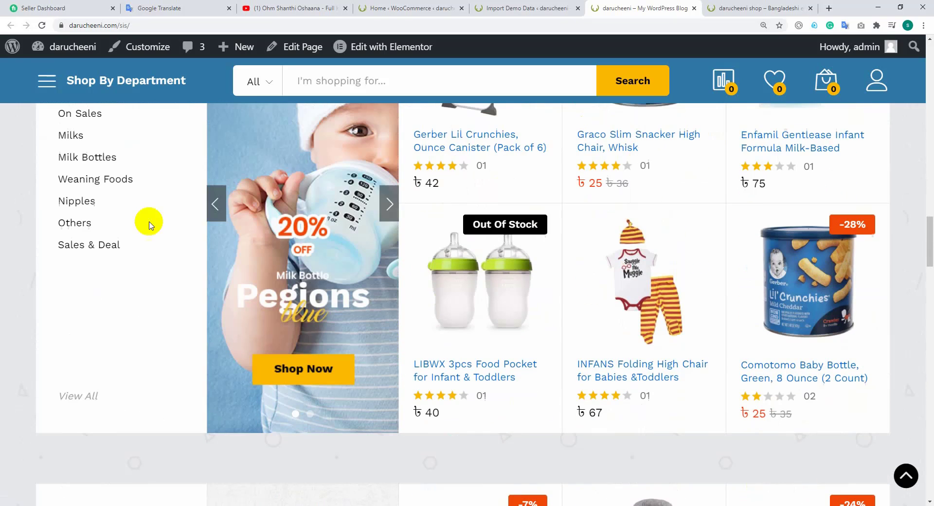
{"action": "key", "text": "ctrl+minus"}
{"action": "key", "text": "ctrl+minus"}
{"action": "key", "text": "ctrl+minus"}
{"action": "key", "text": "ctrl+minus"}
{"action": "key", "text": "ctrl+minus"}
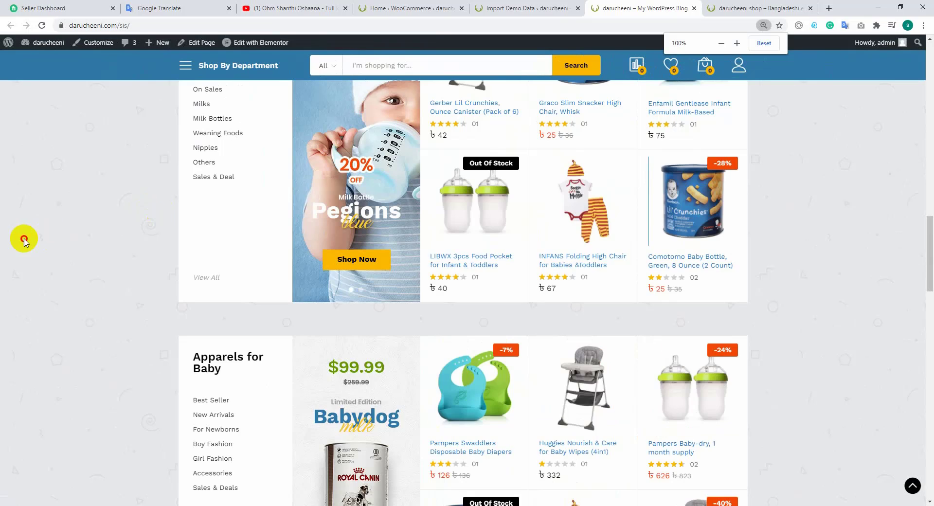
Open the Pampers Swaddlers Disposable Baby Diapers product page from the Apparels for Baby section of the home page.
{"action": "scroll", "coordinate": [463, 195], "scroll_direction": "up", "scroll_amount": 8}
{"action": "scroll", "coordinate": [465, 190], "scroll_direction": "up", "scroll_amount": 10}
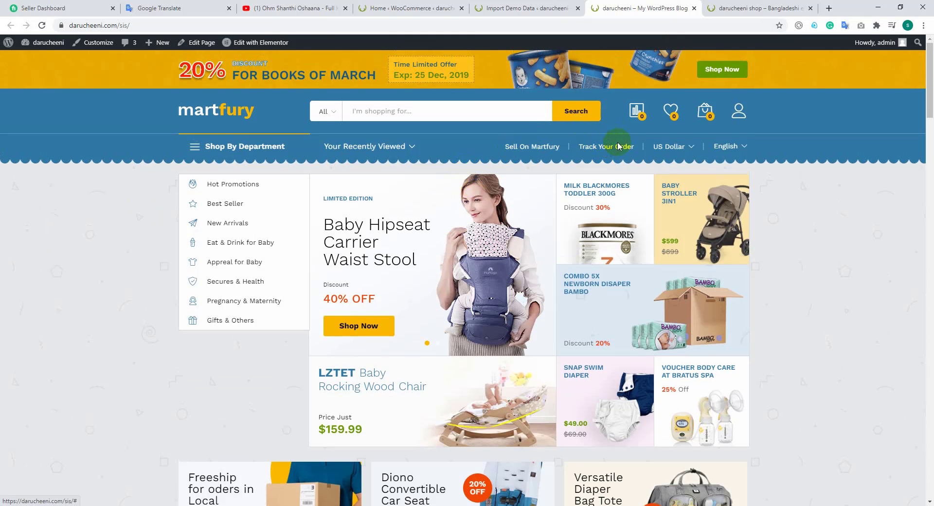
{"action": "scroll", "coordinate": [570, 166], "scroll_direction": "down", "scroll_amount": 20}
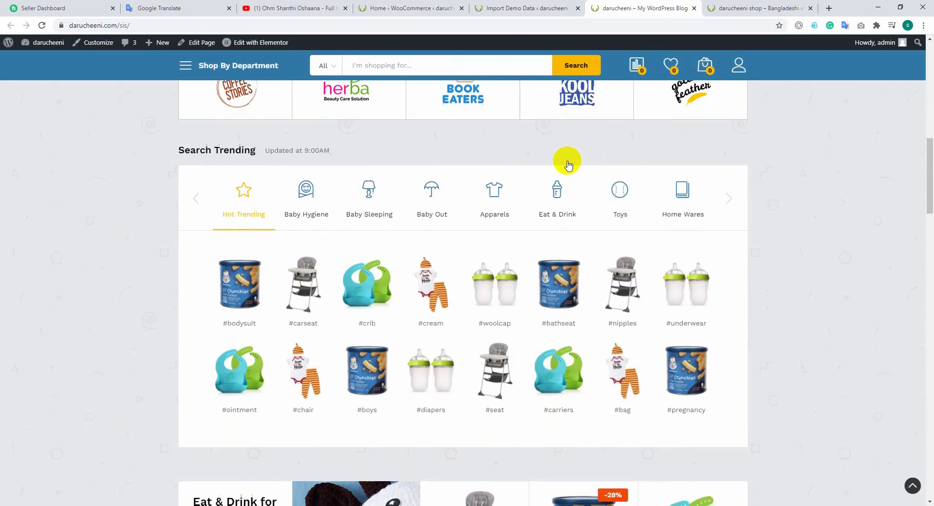
{"action": "scroll", "coordinate": [478, 257], "scroll_direction": "down", "scroll_amount": 2}
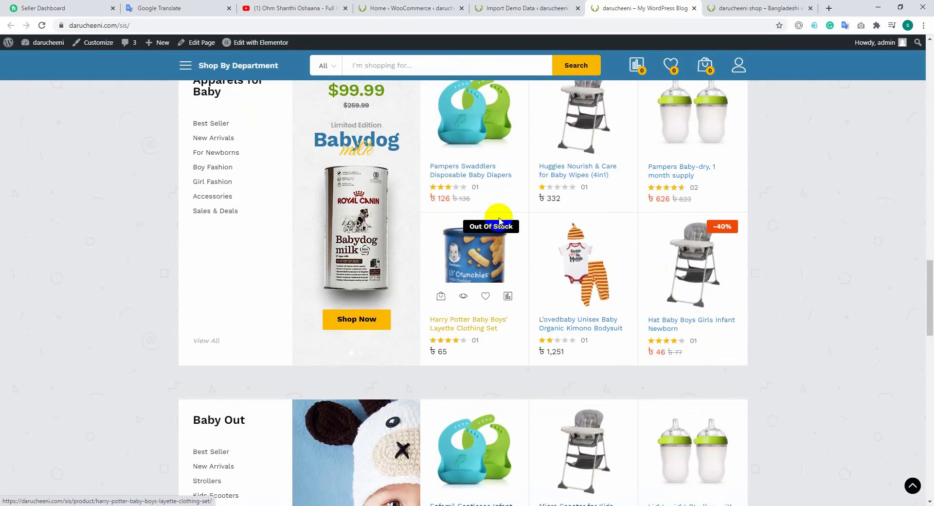
{"action": "scroll", "coordinate": [468, 248], "scroll_direction": "up", "scroll_amount": 2}
{"action": "left_click", "coordinate": [461, 268]}
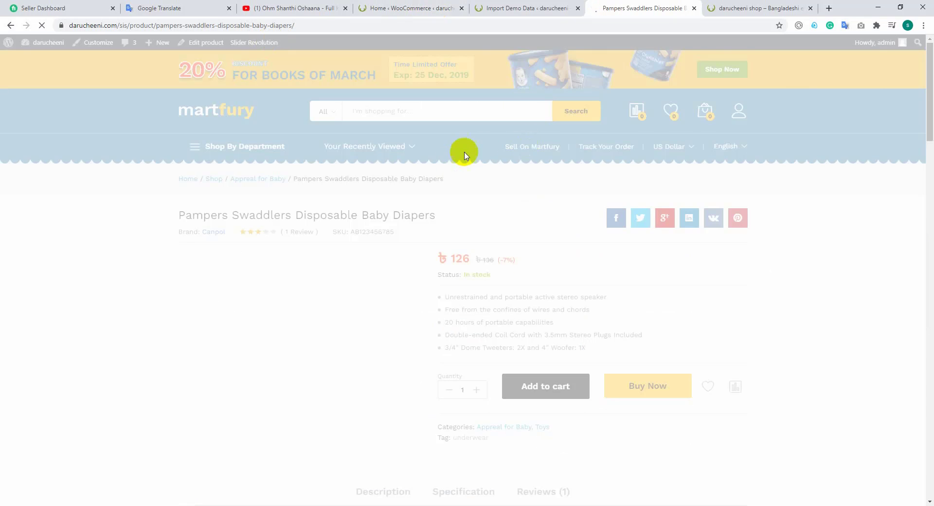
{"action": "scroll", "coordinate": [498, 144], "scroll_direction": "down", "scroll_amount": 1}
{"action": "scroll", "coordinate": [498, 144], "scroll_direction": "down", "scroll_amount": 3}
{"action": "scroll", "coordinate": [677, 144], "scroll_direction": "up", "scroll_amount": 4}
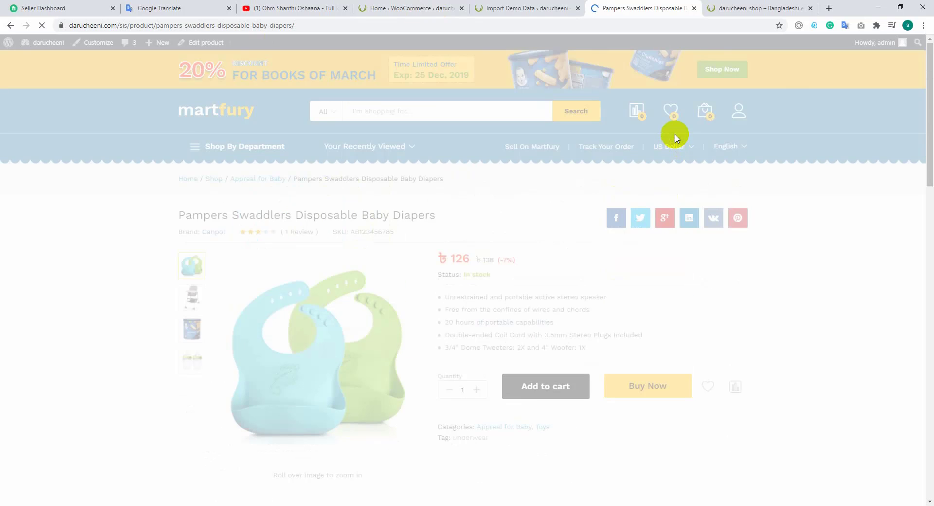
Add one Pampers Swaddlers Disposable Baby Diapers to the cart and look through the product description and related products.
{"action": "scroll", "coordinate": [549, 260], "scroll_direction": "down", "scroll_amount": 2}
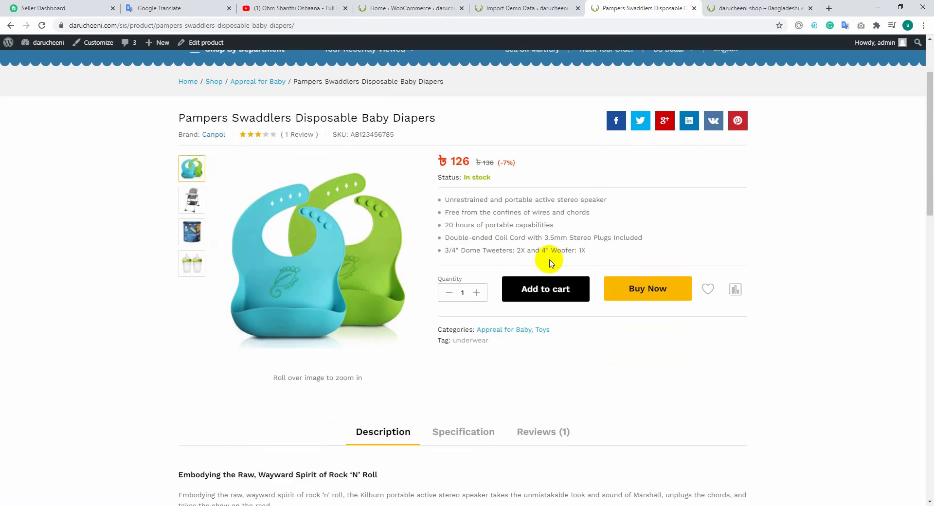
{"action": "left_click", "coordinate": [521, 295]}
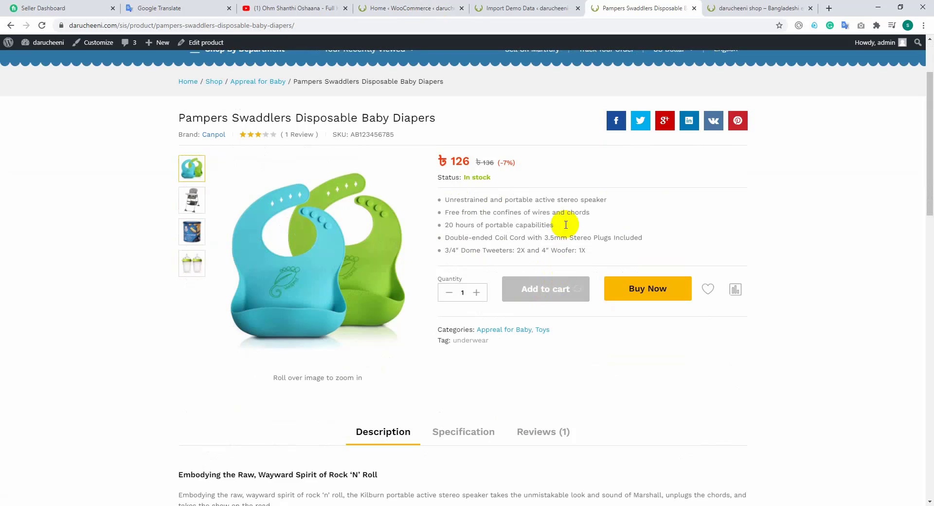
{"action": "scroll", "coordinate": [475, 229], "scroll_direction": "down", "scroll_amount": 12}
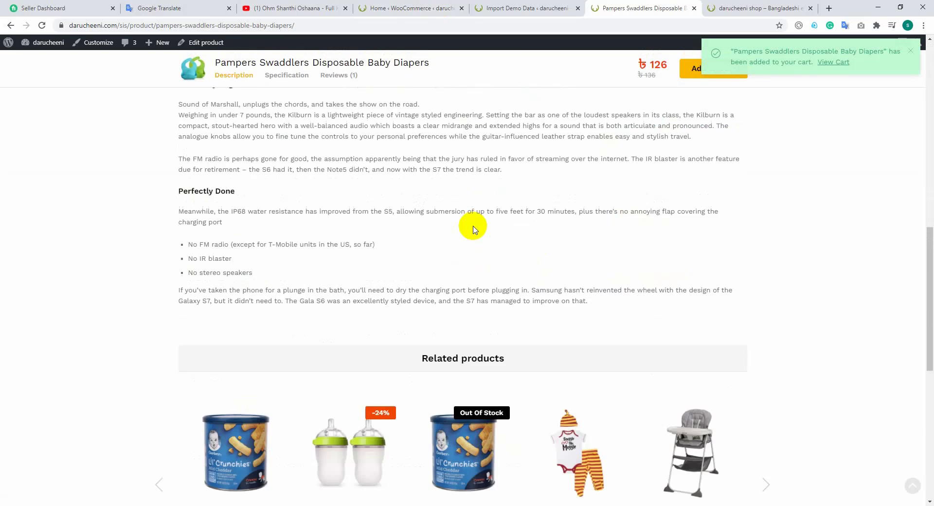
Proceed to checkout from the cart summary with the Pampers Swaddlers Disposable Baby Diapers.
{"action": "scroll", "coordinate": [482, 217], "scroll_direction": "up", "scroll_amount": 8}
{"action": "scroll", "coordinate": [488, 215], "scroll_direction": "up", "scroll_amount": 10}
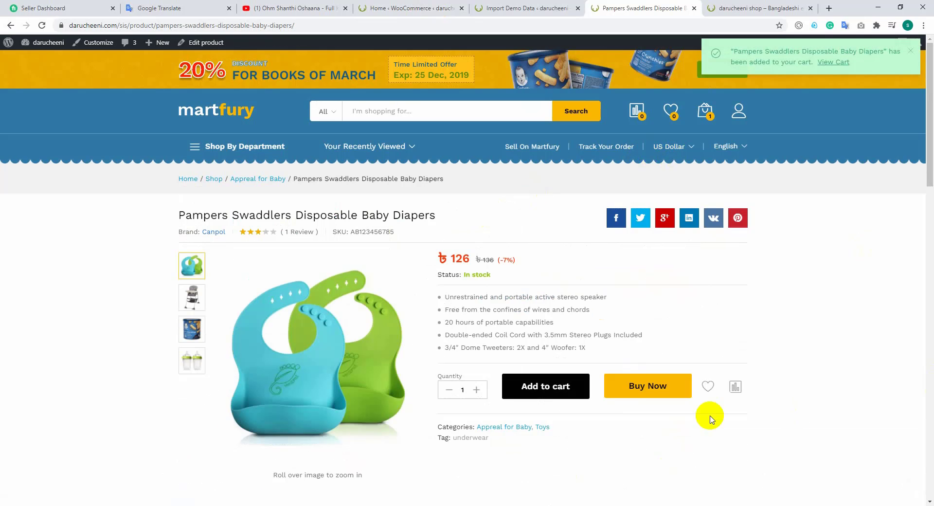
{"action": "mouse_move", "coordinate": [700, 109]}
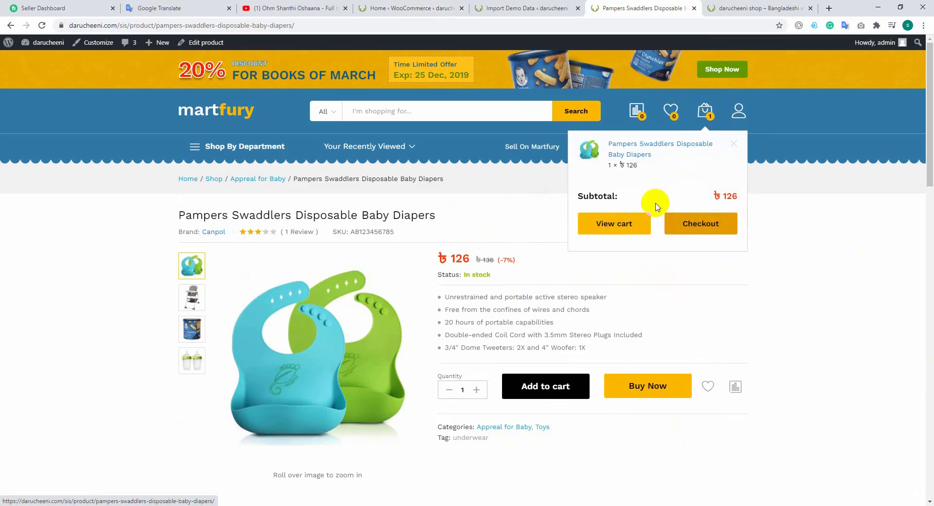
{"action": "left_click", "coordinate": [701, 233]}
Examine the checkout page's billing details form, order summary and payment method section.
{"action": "scroll", "coordinate": [454, 234], "scroll_direction": "down", "scroll_amount": 10}
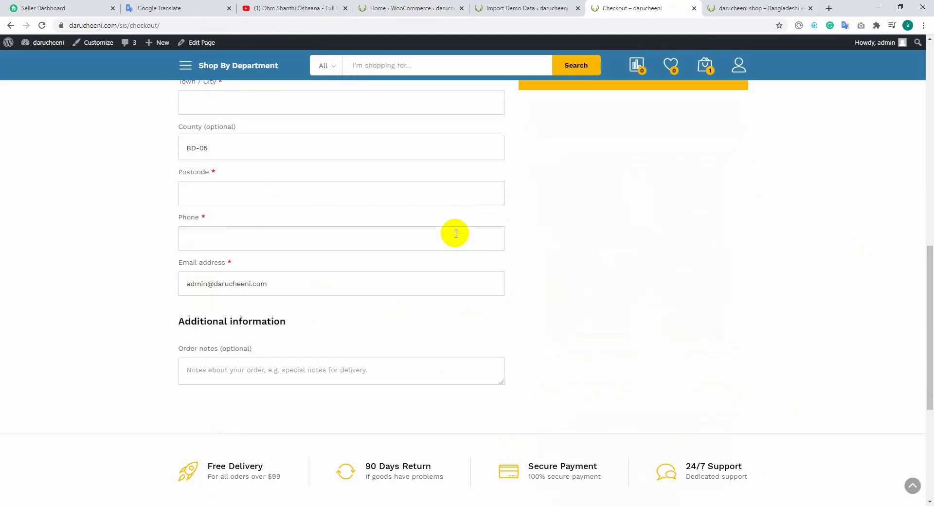
{"action": "scroll", "coordinate": [490, 225], "scroll_direction": "up", "scroll_amount": 4}
{"action": "scroll", "coordinate": [497, 236], "scroll_direction": "up", "scroll_amount": 1}
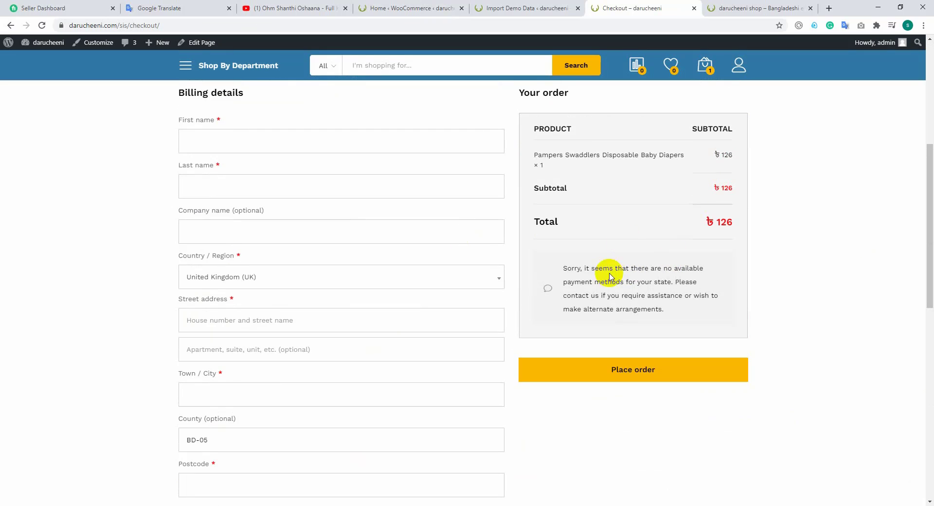
{"action": "left_click_drag", "start_coordinate": [567, 268], "coordinate": [285, 308]}
{"action": "scroll", "coordinate": [303, 292], "scroll_direction": "up", "scroll_amount": 6}
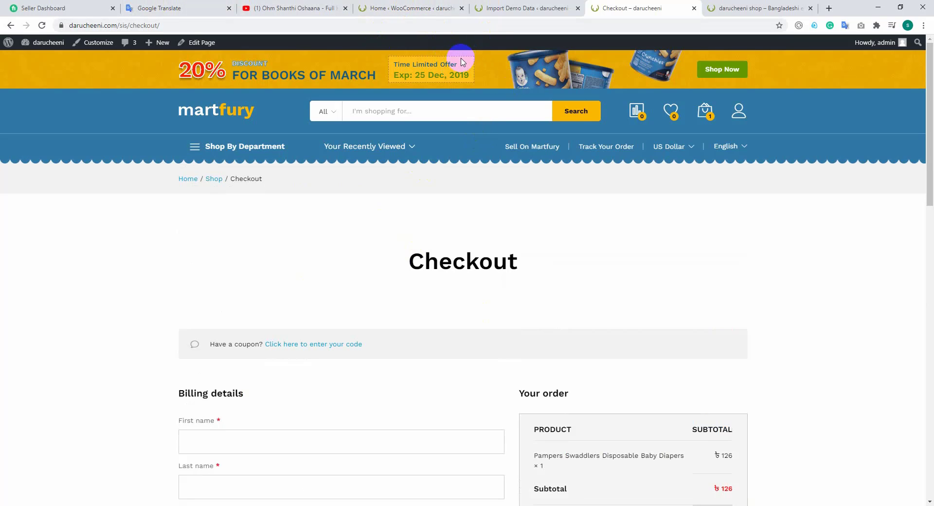
Return to the Import Demo Data page in the WordPress dashboard.
{"action": "left_click", "coordinate": [569, 5]}
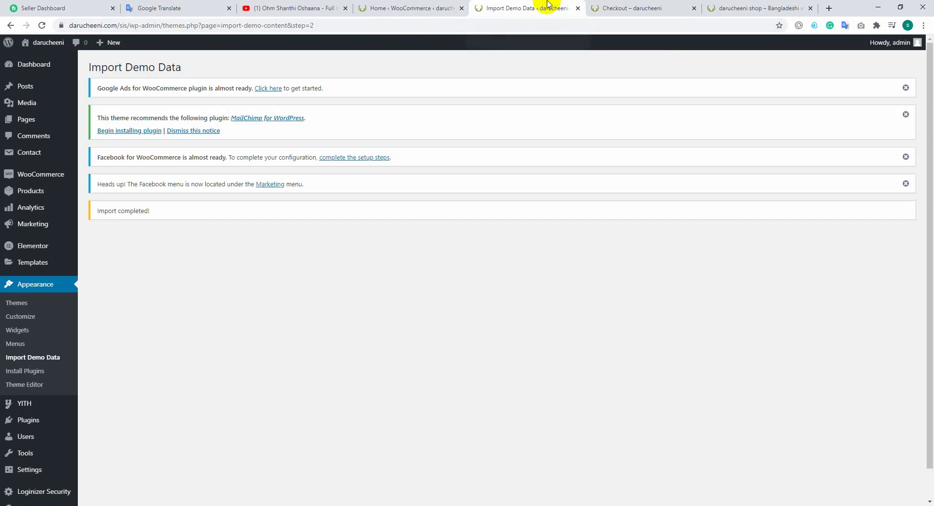